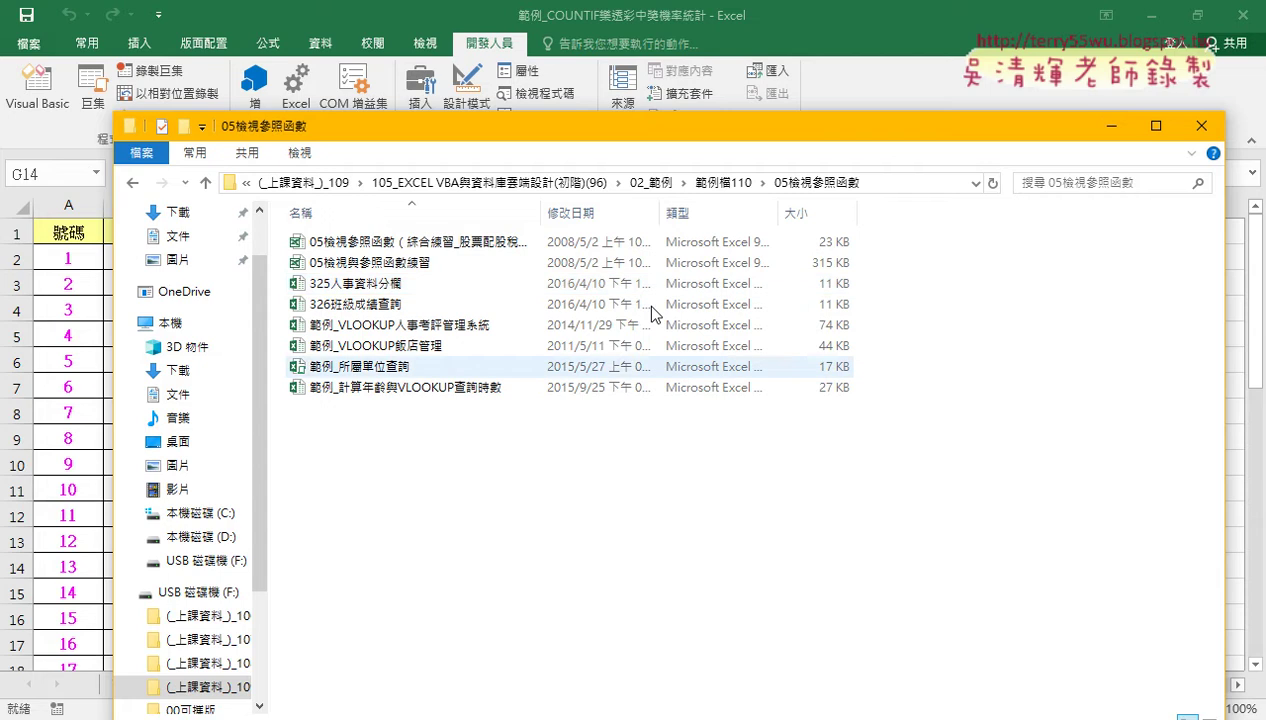
Step: Close the file browser and select the top-seven results in F2:F8
{"action": "key", "text": "alt+F4"}
{"action": "left_click_drag", "start_coordinate": [620, 258], "coordinate": [620, 410]}
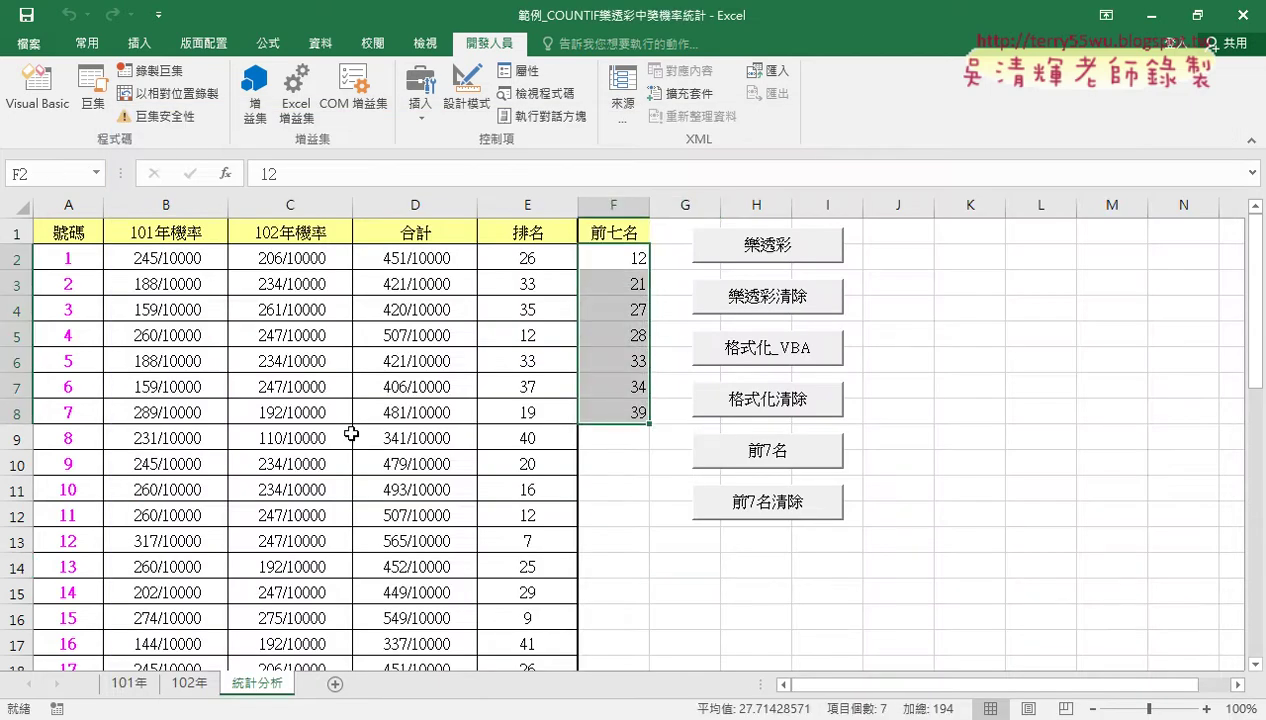
{"action": "scroll", "coordinate": [575, 553], "scroll_direction": "down", "scroll_amount": 3}
{"action": "scroll", "coordinate": [575, 553], "scroll_direction": "down", "scroll_amount": 3}
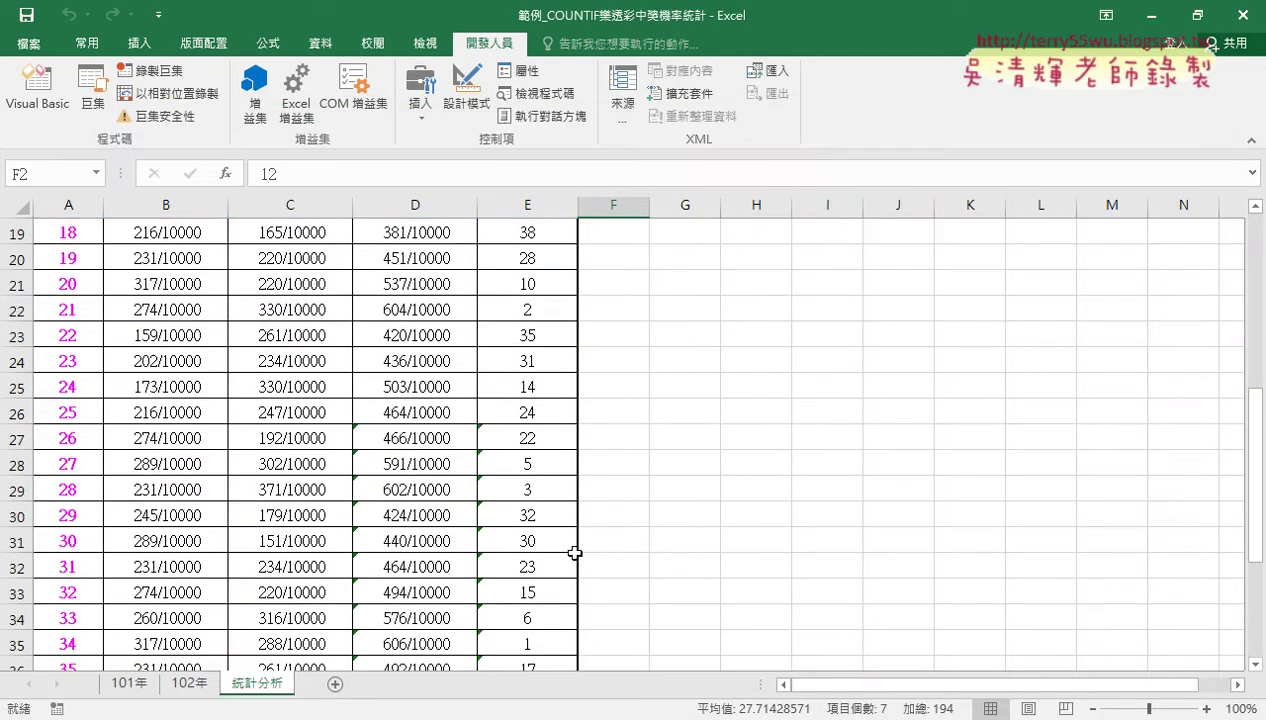
{"action": "scroll", "coordinate": [572, 550], "scroll_direction": "down", "scroll_amount": 2}
Step: Check that row 35 holds 34, the number ranked 1 by the RANK.EQ formula in E35
{"action": "left_click", "coordinate": [546, 488]}
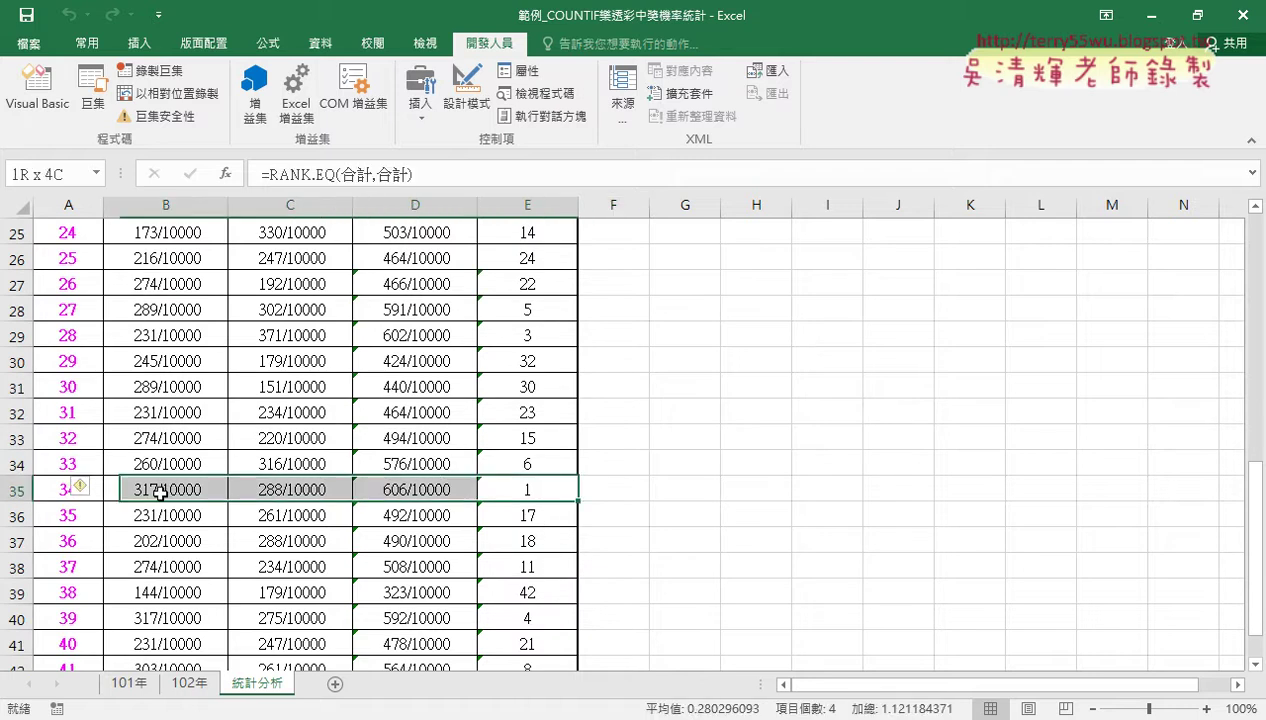
{"action": "left_click_drag", "start_coordinate": [546, 488], "coordinate": [68, 488]}
{"action": "left_click", "coordinate": [66, 491]}
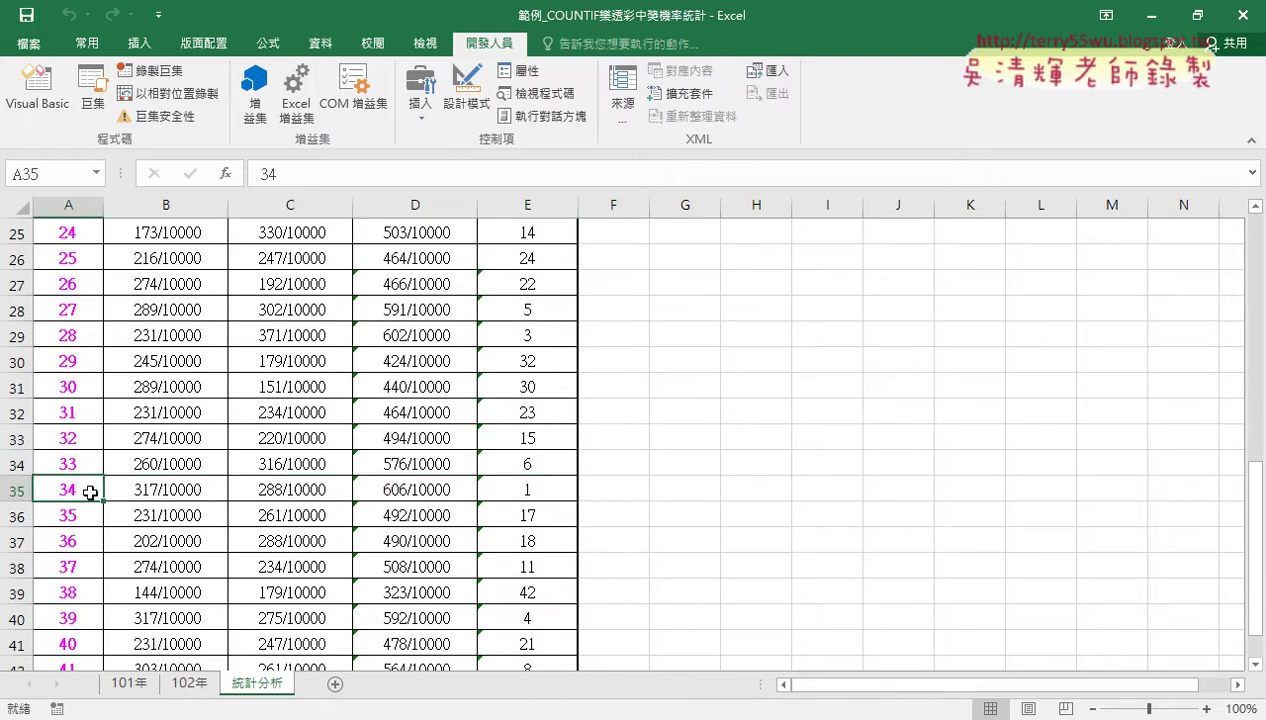
{"action": "scroll", "coordinate": [93, 489], "scroll_direction": "up", "scroll_amount": 8}
{"action": "left_click", "coordinate": [621, 253]}
Step: Compare the number 21 in A22 against the results listed in F2 and F3
{"action": "scroll", "coordinate": [607, 457], "scroll_direction": "down", "scroll_amount": 4}
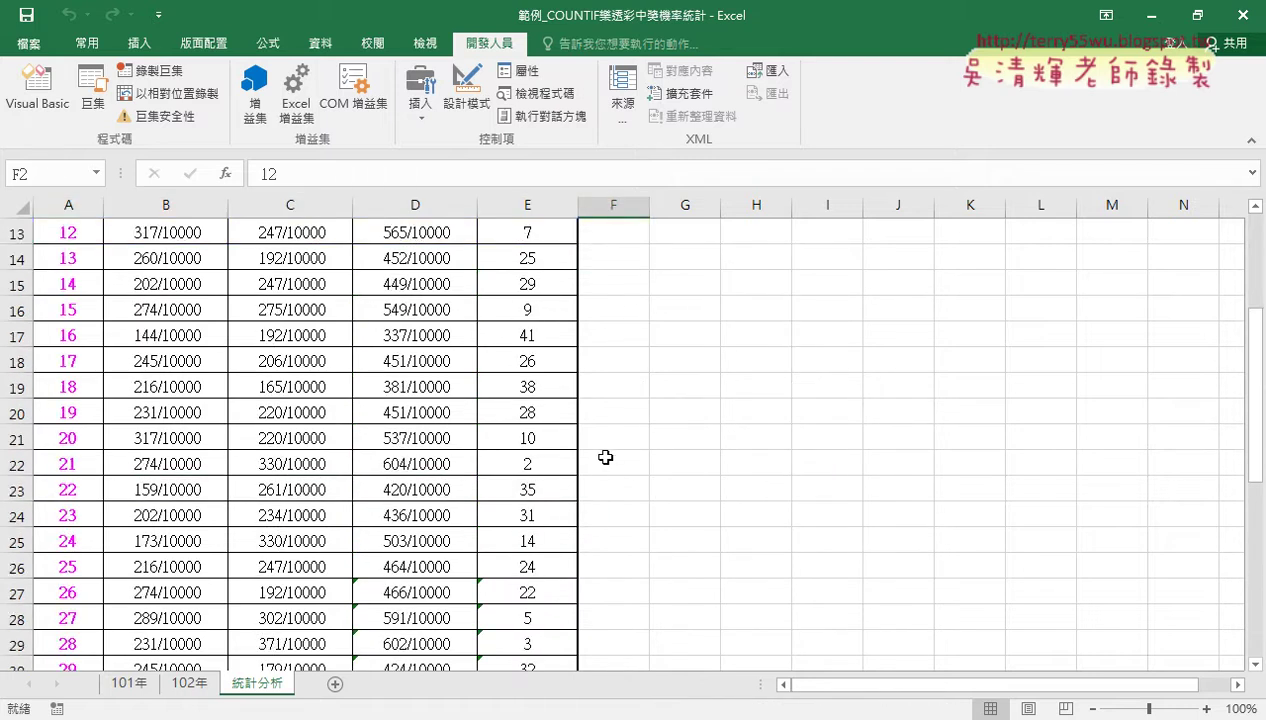
{"action": "scroll", "coordinate": [607, 457], "scroll_direction": "down", "scroll_amount": 3}
{"action": "scroll", "coordinate": [602, 542], "scroll_direction": "down", "scroll_amount": 2}
{"action": "scroll", "coordinate": [604, 541], "scroll_direction": "down", "scroll_amount": 1}
{"action": "scroll", "coordinate": [604, 541], "scroll_direction": "up", "scroll_amount": 2}
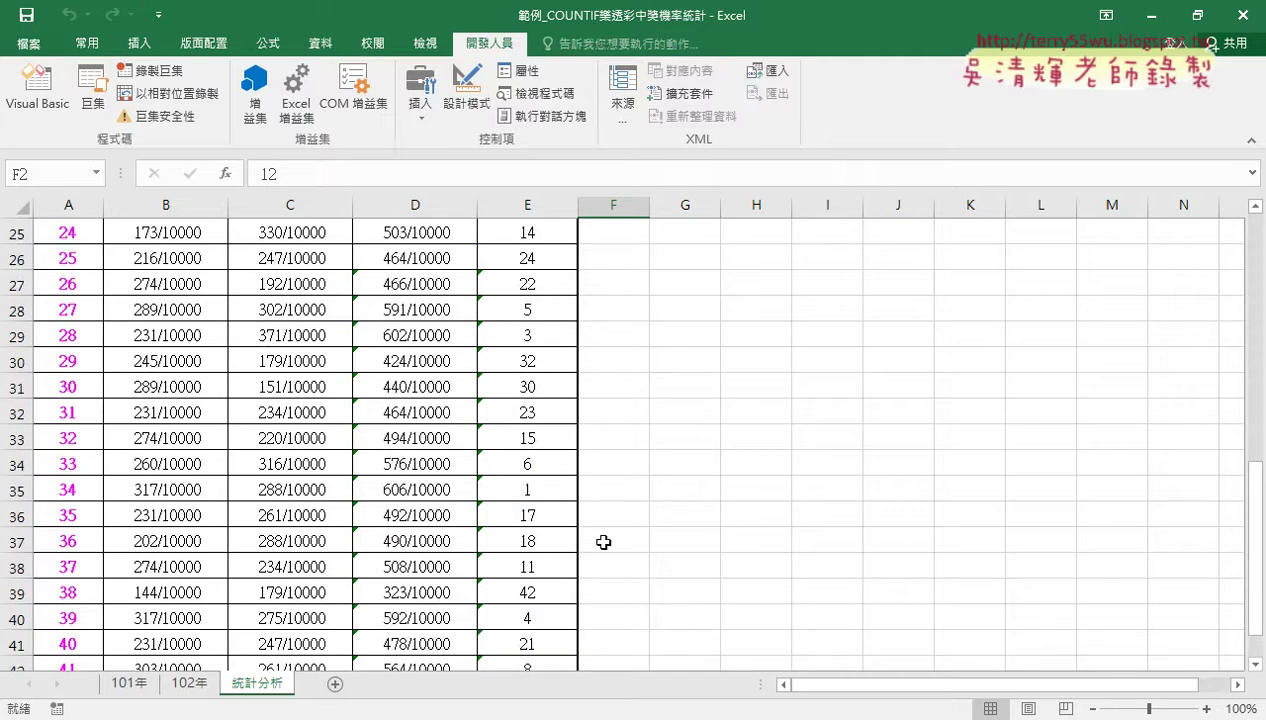
{"action": "scroll", "coordinate": [580, 510], "scroll_direction": "up", "scroll_amount": 1}
{"action": "scroll", "coordinate": [579, 291], "scroll_direction": "up", "scroll_amount": 1}
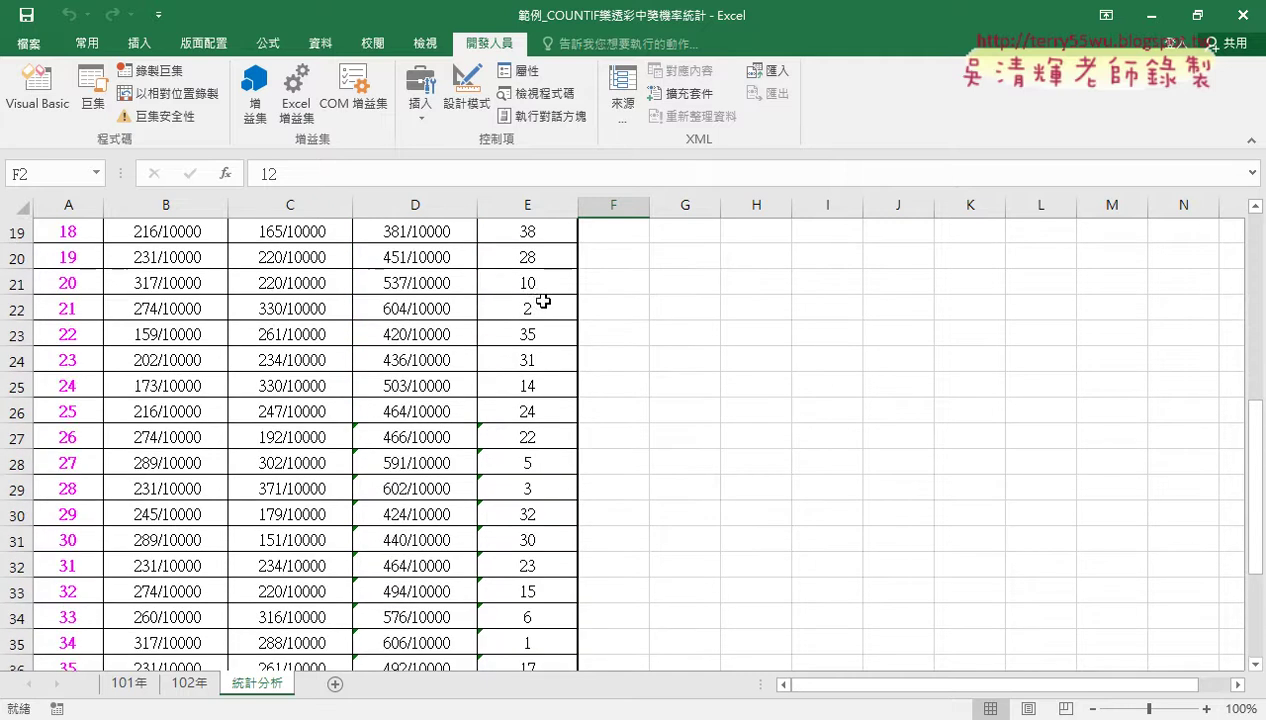
{"action": "left_click", "coordinate": [60, 311]}
{"action": "scroll", "coordinate": [217, 440], "scroll_direction": "up", "scroll_amount": 4}
{"action": "scroll", "coordinate": [217, 440], "scroll_direction": "up", "scroll_amount": 2}
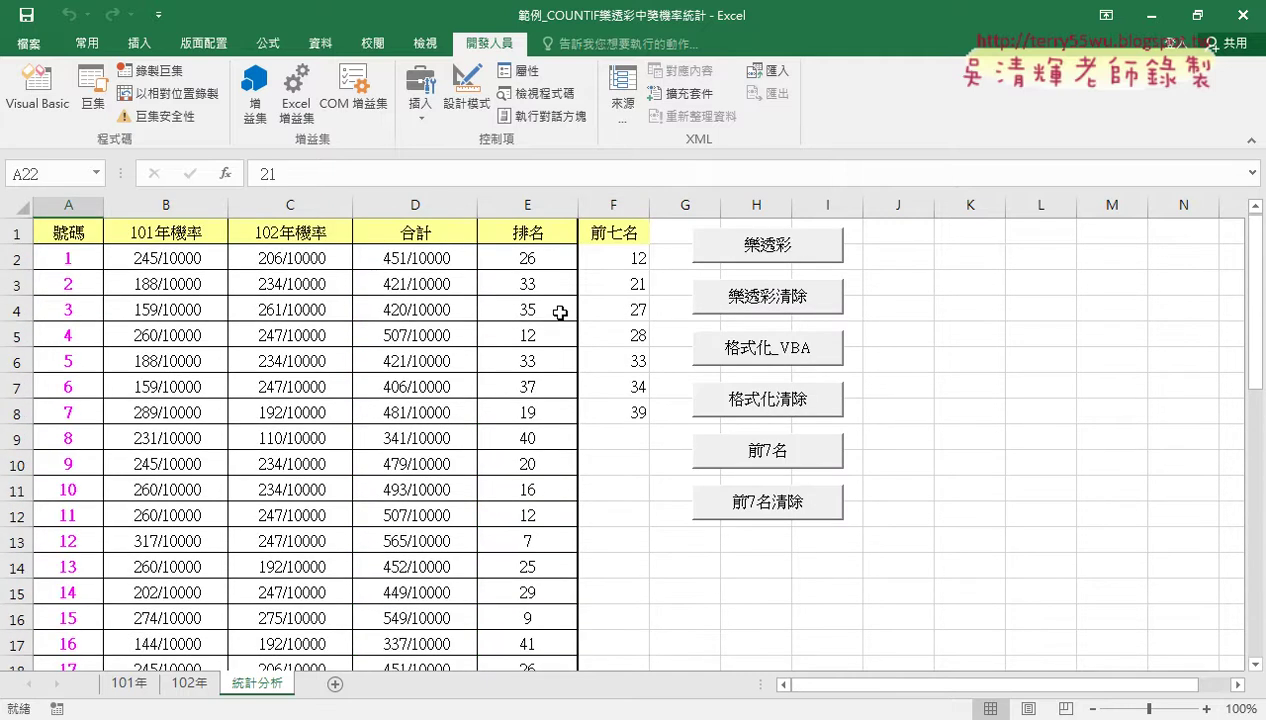
{"action": "left_click", "coordinate": [634, 278]}
{"action": "left_click", "coordinate": [620, 255]}
{"action": "left_click", "coordinate": [624, 284]}
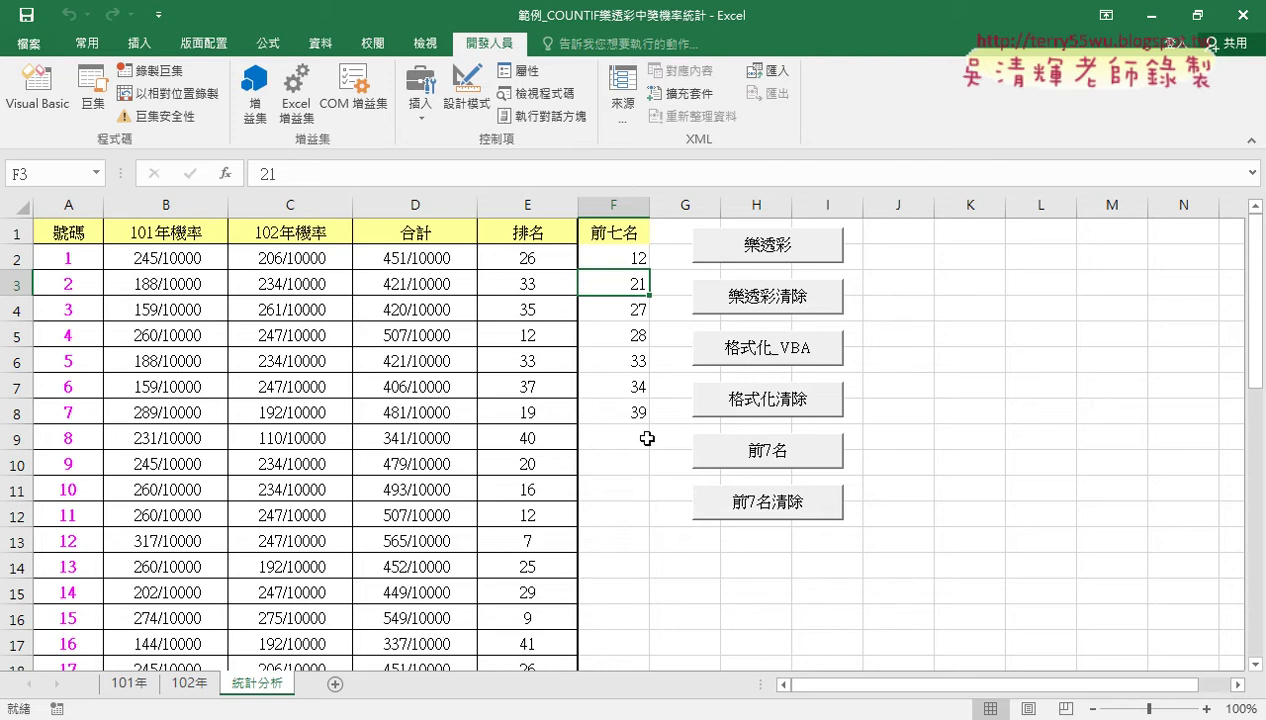
Step: Open the macro assigned to the 前7名 button in the VBA editor, shifted left
{"action": "right_click", "coordinate": [770, 452]}
{"action": "left_click", "coordinate": [845, 611]}
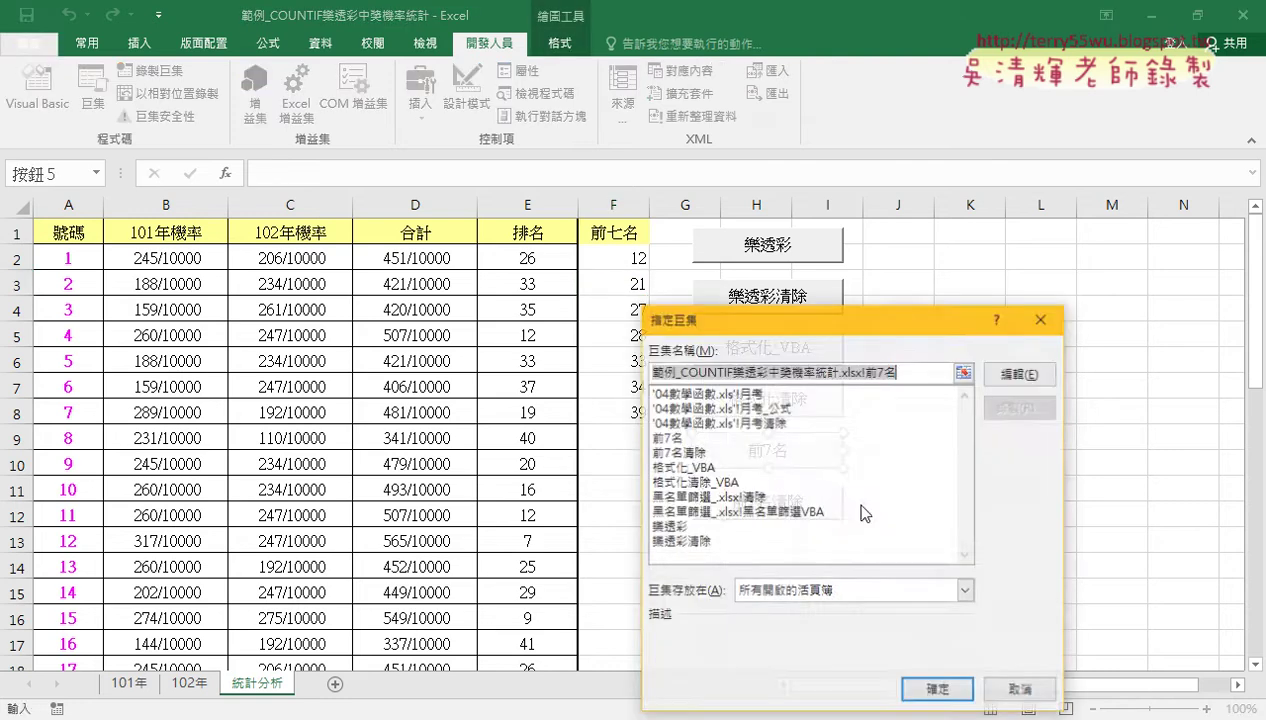
{"action": "left_click", "coordinate": [1019, 374]}
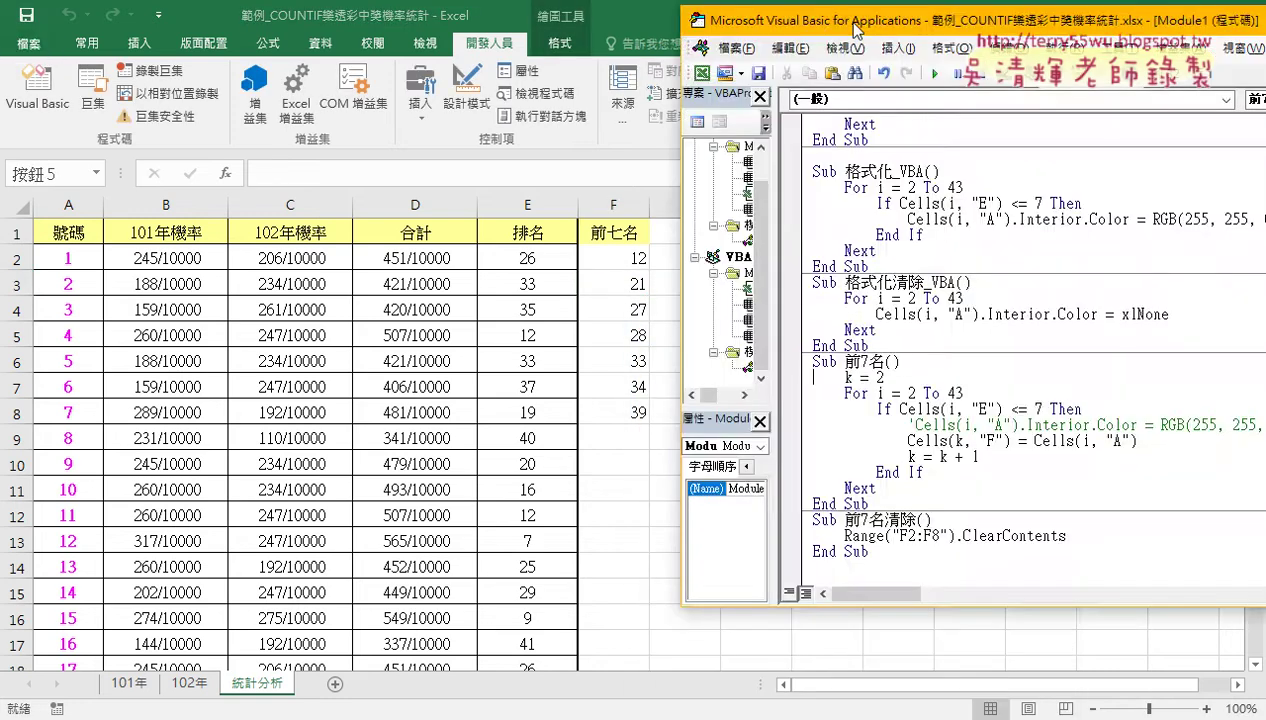
{"action": "left_click_drag", "start_coordinate": [853, 24], "coordinate": [257, 42]}
Step: Highlight k = 2, k = k + 1 and the If line's <= 7 condition to explain them
{"action": "left_click_drag", "start_coordinate": [292, 395], "coordinate": [193, 403]}
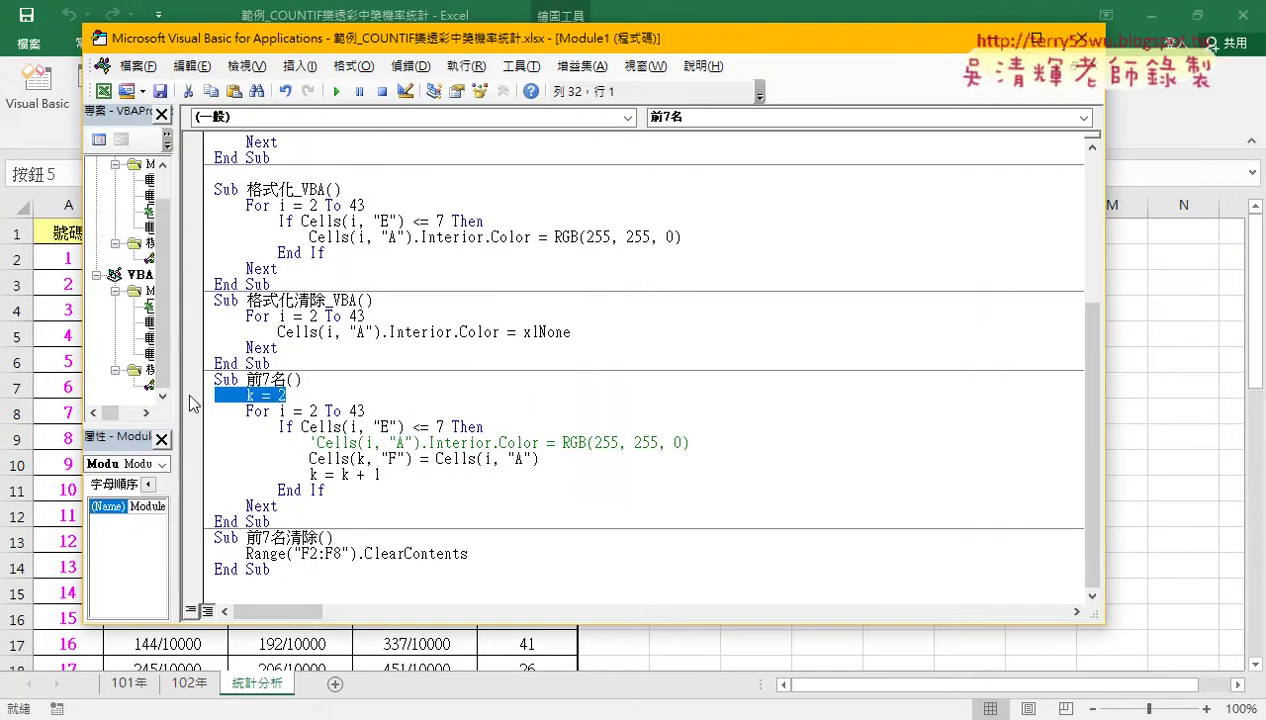
{"action": "left_click_drag", "start_coordinate": [386, 473], "coordinate": [210, 474]}
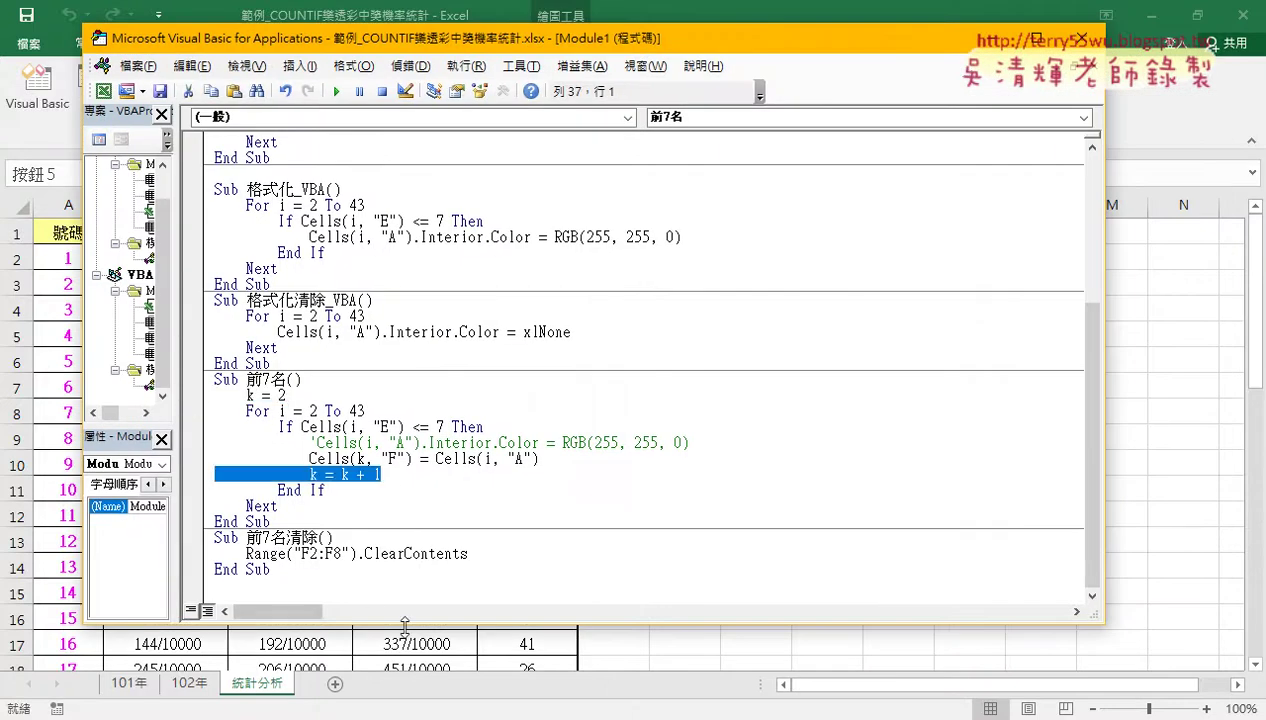
{"action": "left_click_drag", "start_coordinate": [405, 625], "coordinate": [404, 668]}
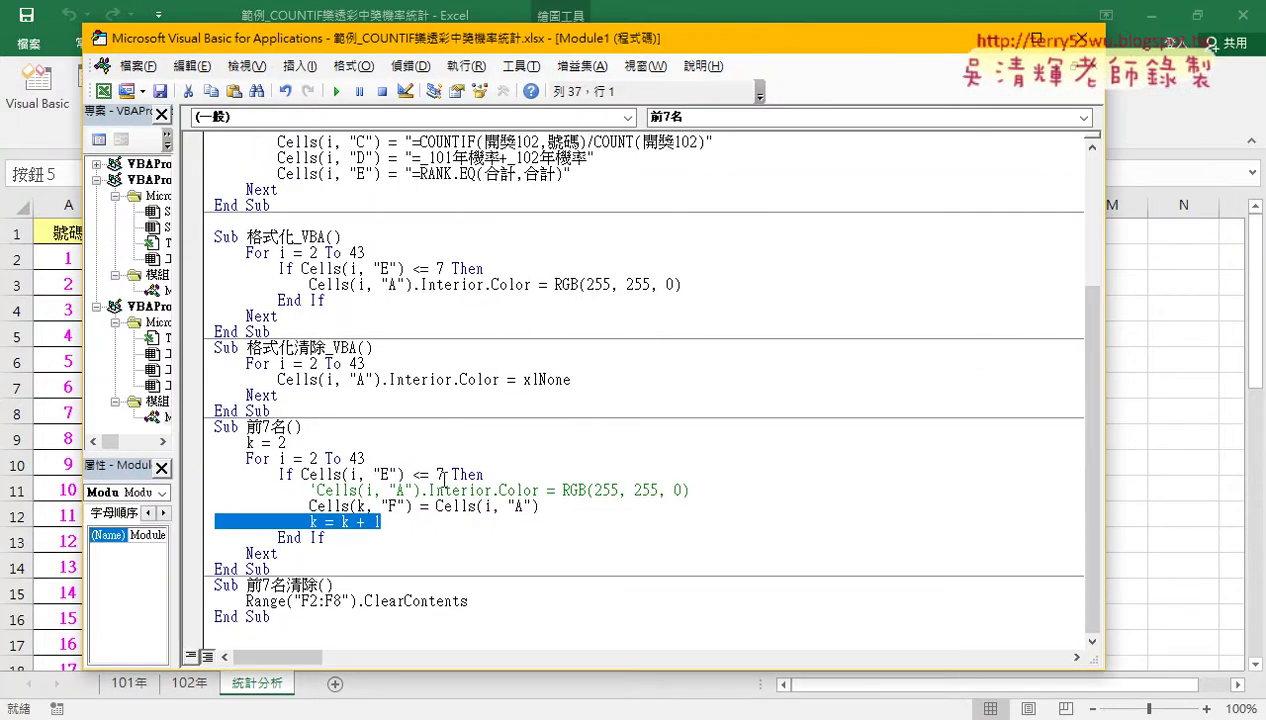
{"action": "left_click_drag", "start_coordinate": [452, 474], "coordinate": [407, 474]}
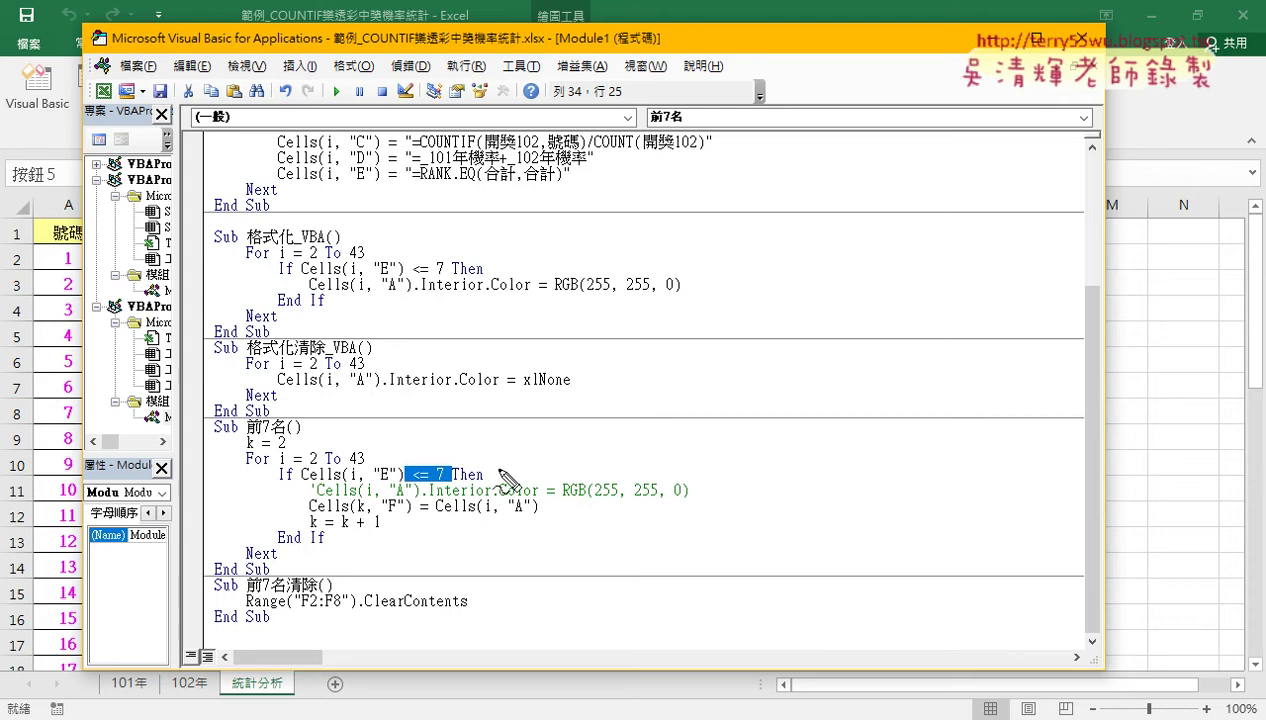
{"action": "left_click_drag", "start_coordinate": [302, 484], "coordinate": [443, 485]}
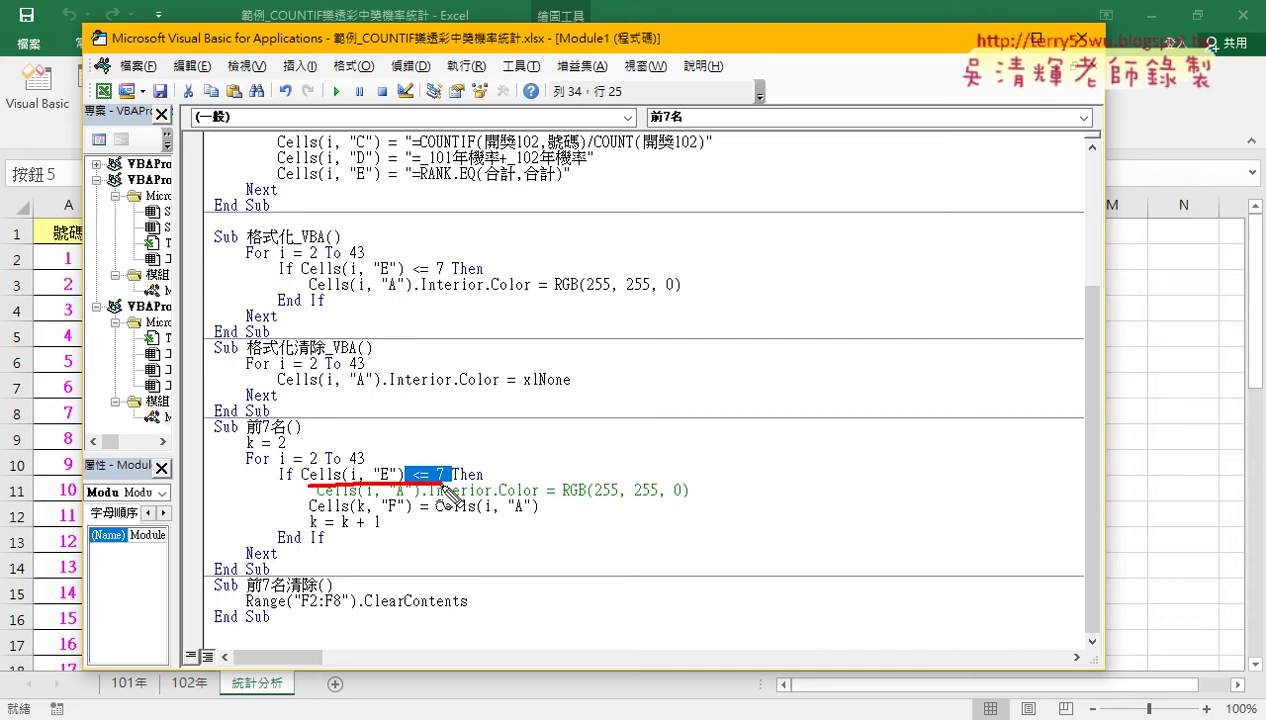
{"action": "key", "text": "Escape"}
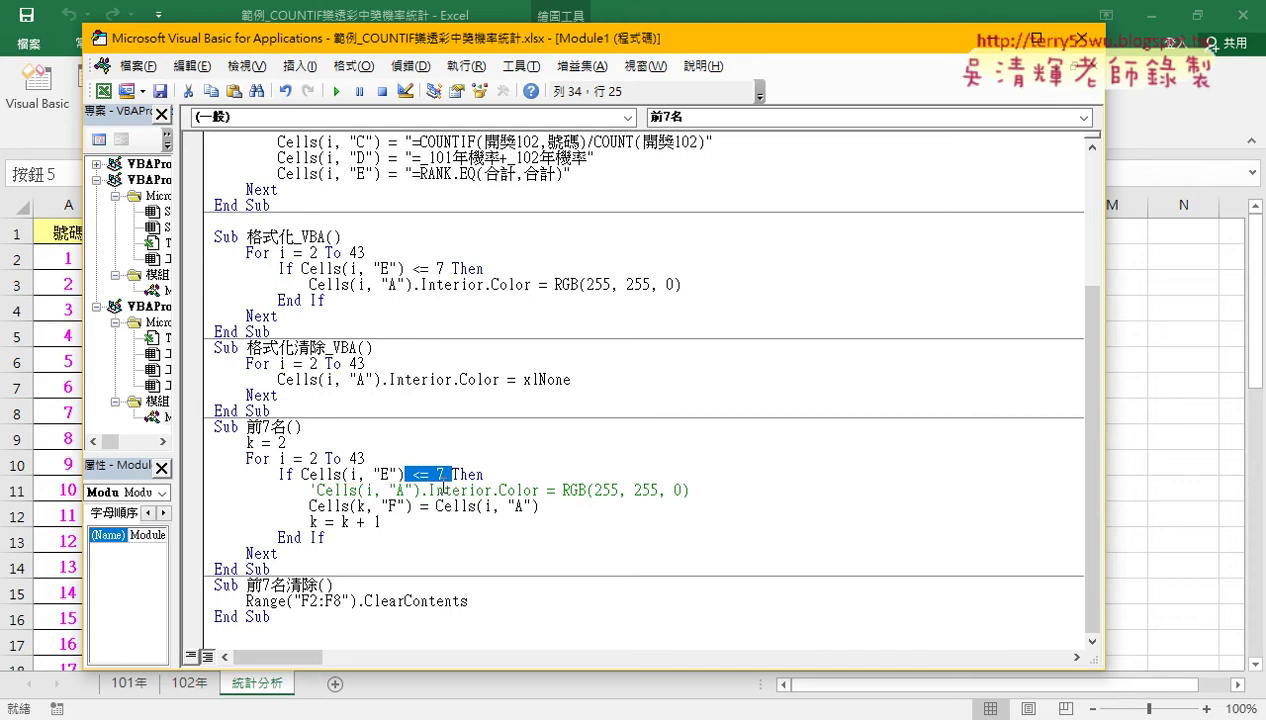
{"action": "left_click_drag", "start_coordinate": [406, 39], "coordinate": [925, 44]}
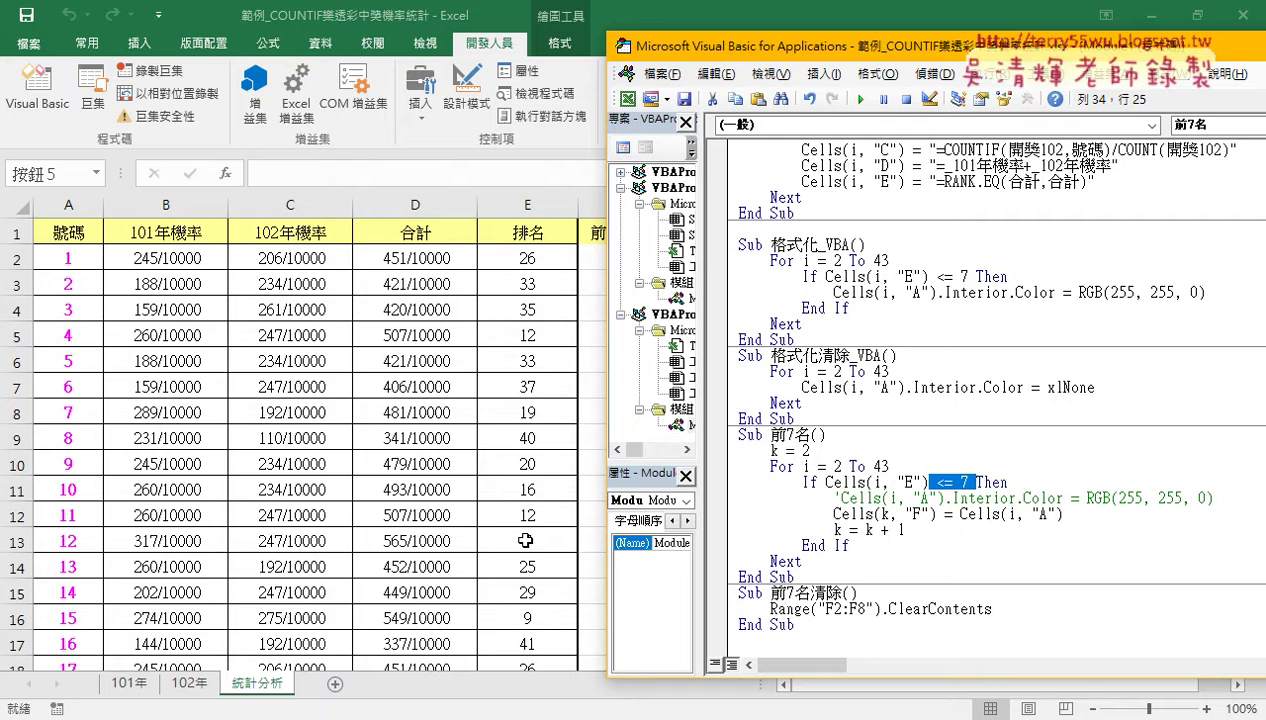
{"action": "left_click", "coordinate": [978, 483]}
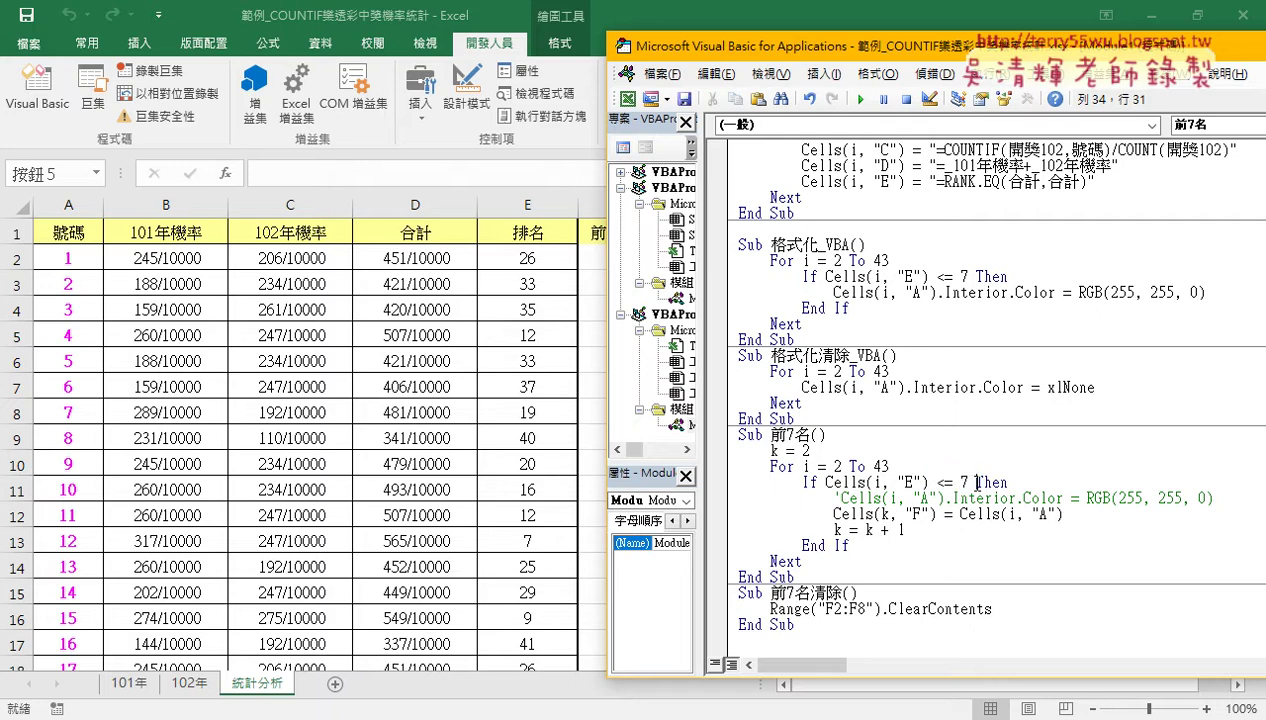
{"action": "left_click_drag", "start_coordinate": [976, 483], "coordinate": [940, 483]}
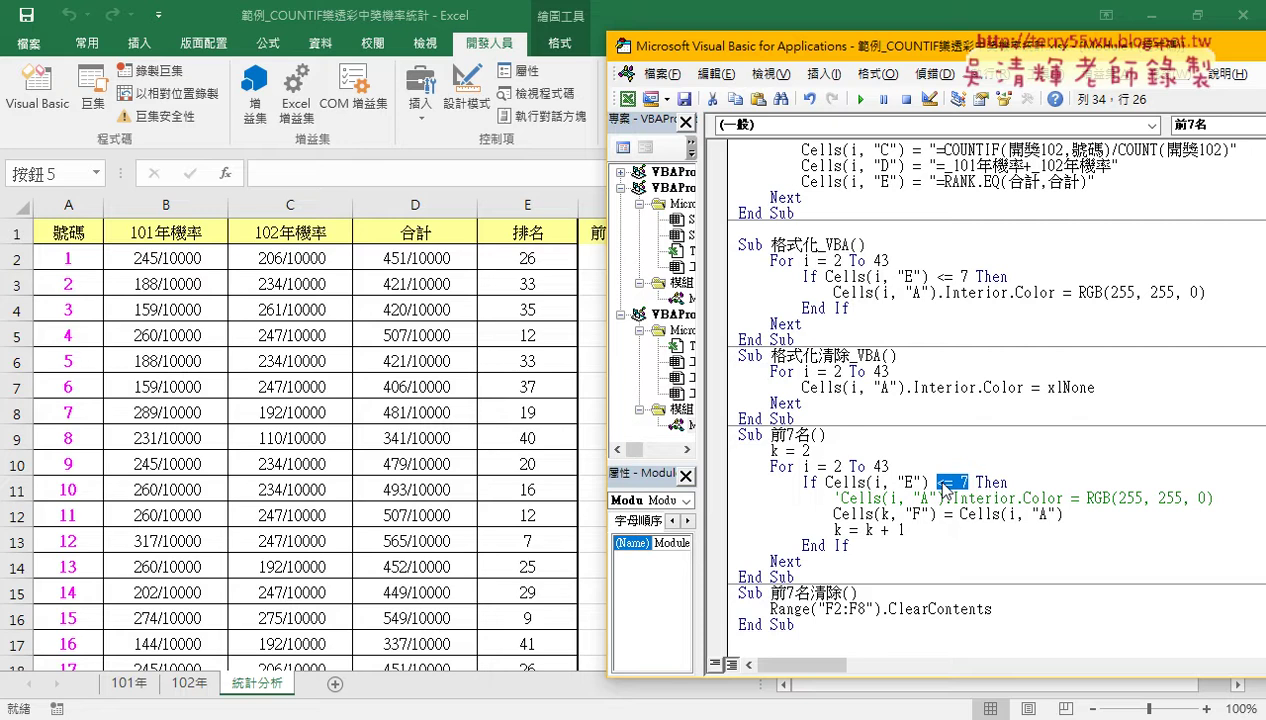
{"action": "left_click", "coordinate": [815, 450]}
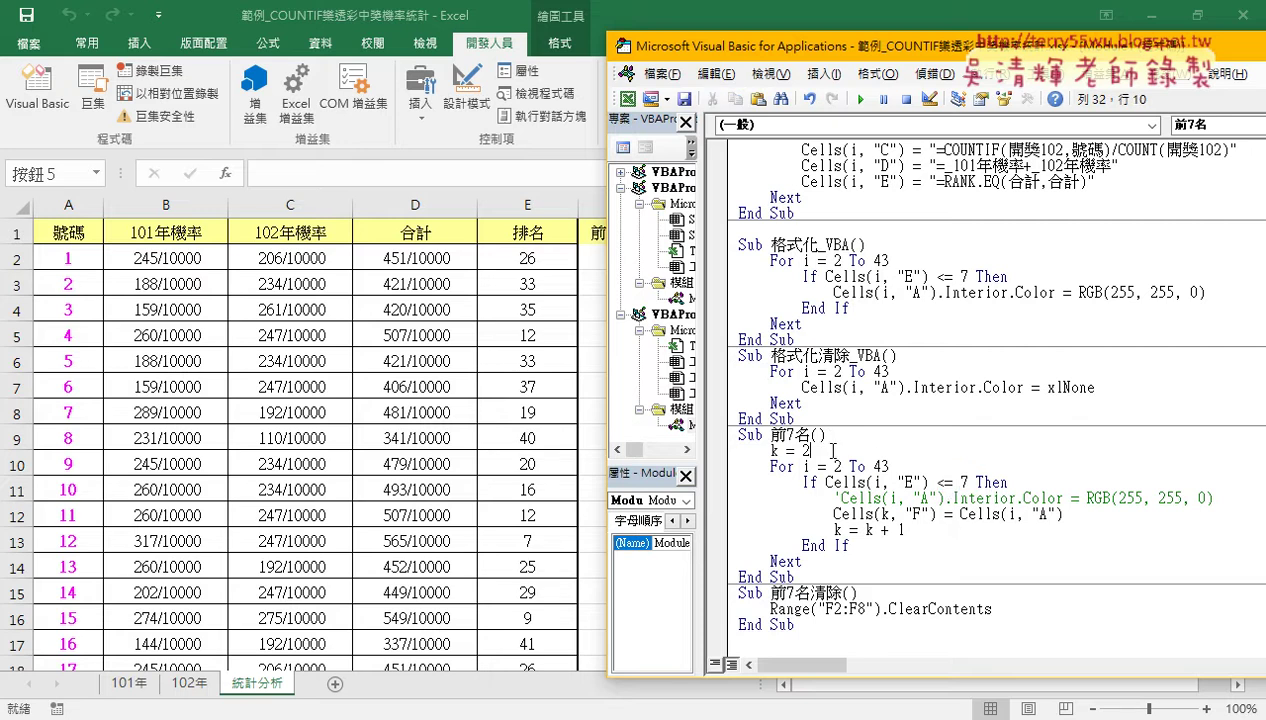
Step: Insert an empty 'for j=1 to 7' … 'next' loop below k = 2, then select the For i block
{"action": "key", "text": "Return"}
{"action": "key", "text": "Return"}
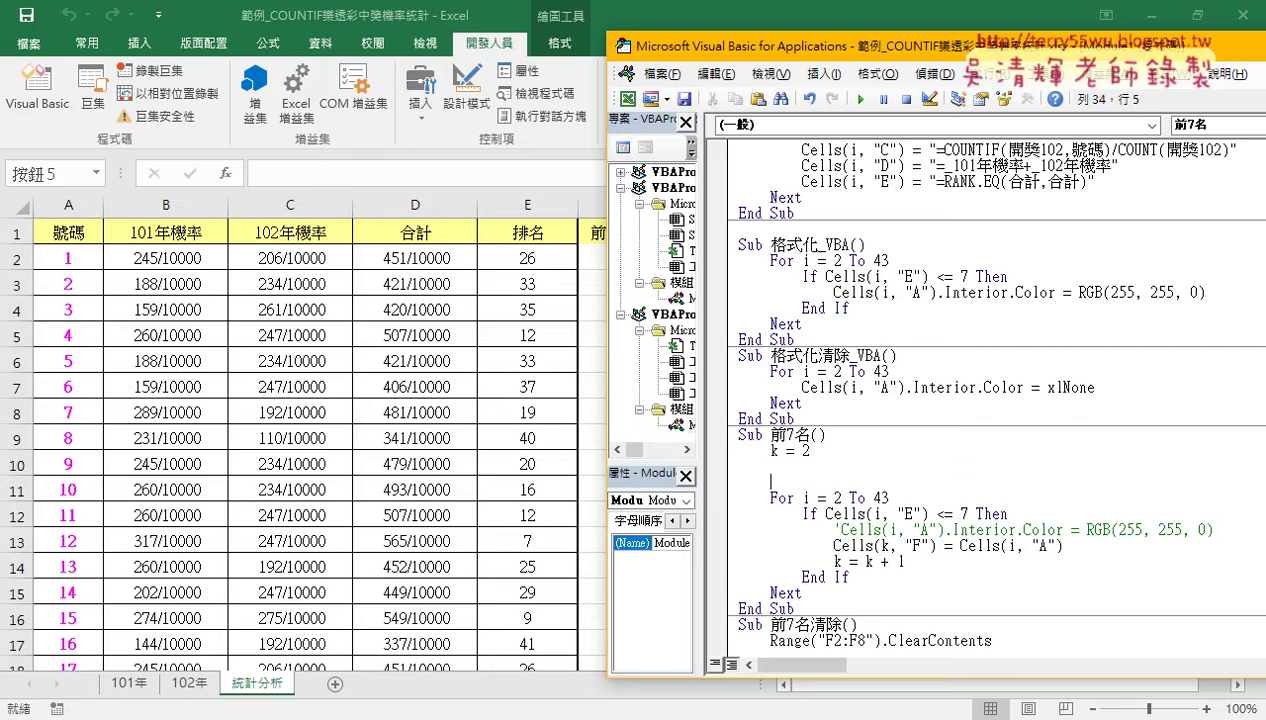
{"action": "key", "text": "Up"}
{"action": "type", "text": "for"}
{"action": "type", "text": " j"}
{"action": "type", "text": "="}
{"action": "type", "text": "1 to "}
{"action": "type", "text": "7"}
{"action": "key", "text": "Return"}
{"action": "key", "text": "Return"}
{"action": "type", "text": "n"}
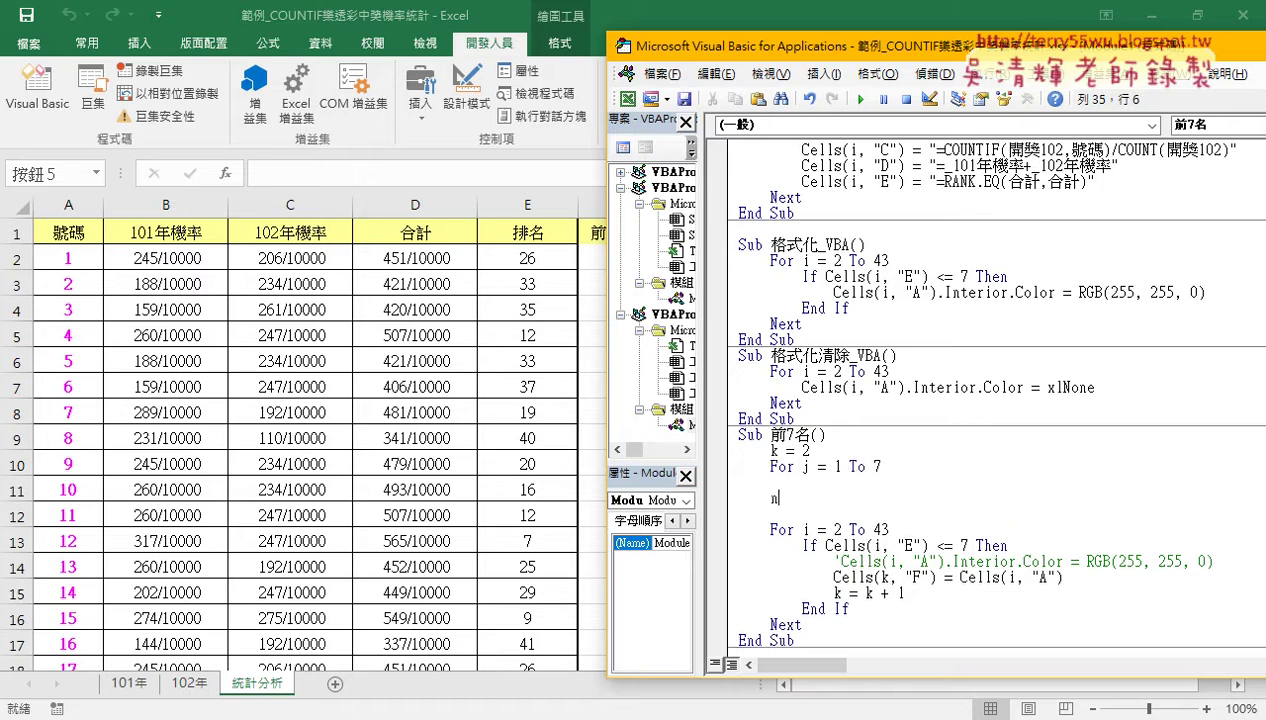
{"action": "type", "text": "ext"}
{"action": "left_click", "coordinate": [854, 560]}
{"action": "left_click_drag", "start_coordinate": [802, 624], "coordinate": [718, 530]}
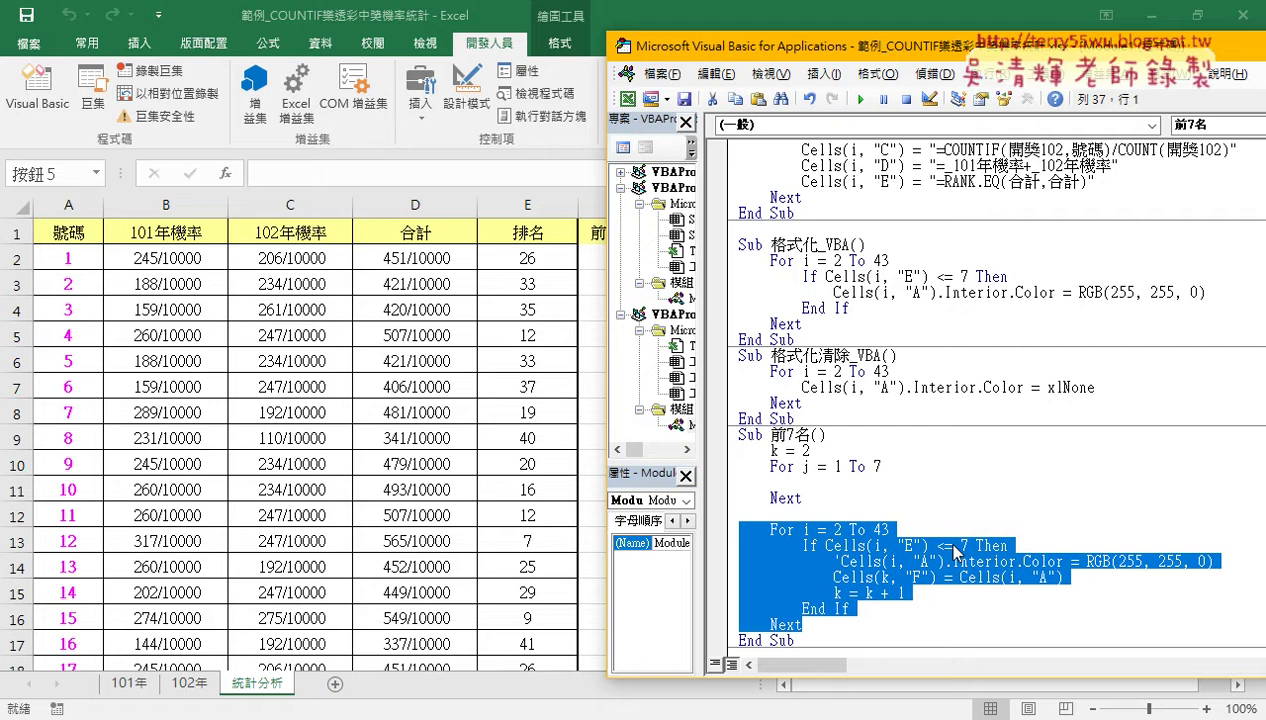
Step: Move the For i … Next block inside the For j loop and indent it one level
{"action": "left_click_drag", "start_coordinate": [803, 497], "coordinate": [866, 470]}
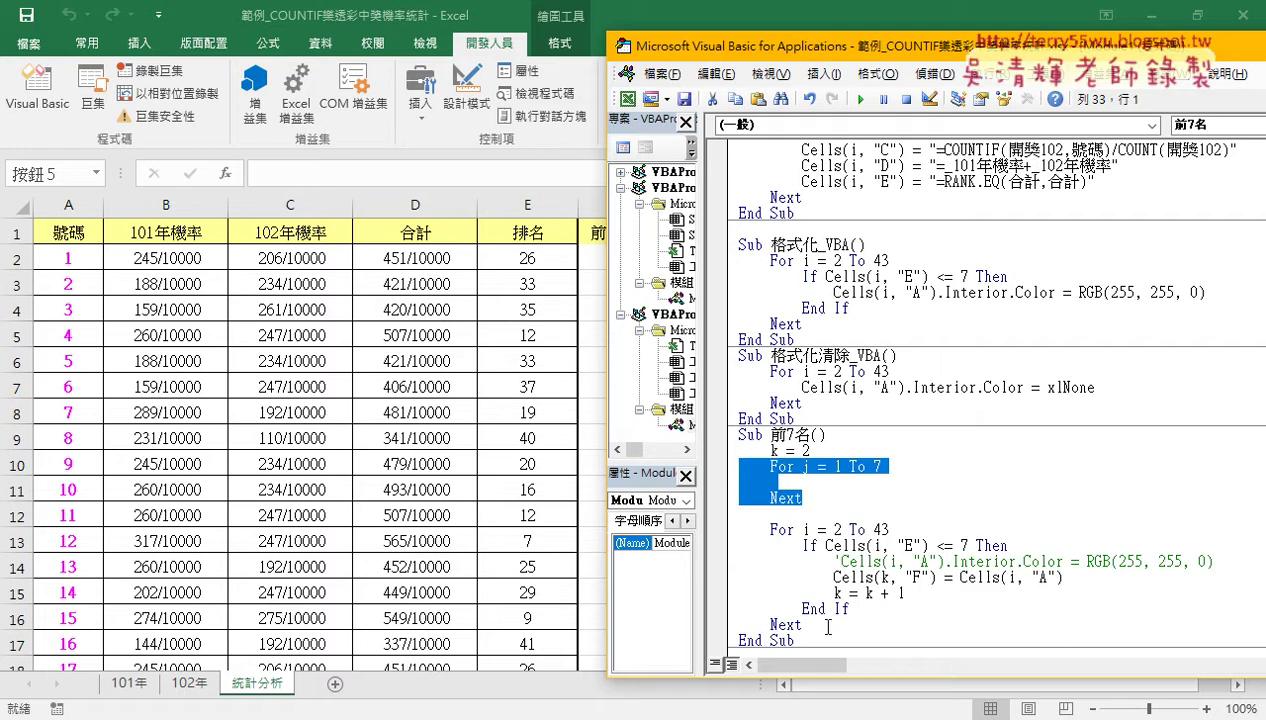
{"action": "mouse_move", "coordinate": [818, 622]}
{"action": "left_mouse_down"}
{"action": "mouse_move", "coordinate": [712, 524]}
{"action": "mouse_move", "coordinate": [737, 491]}
{"action": "left_mouse_up"}
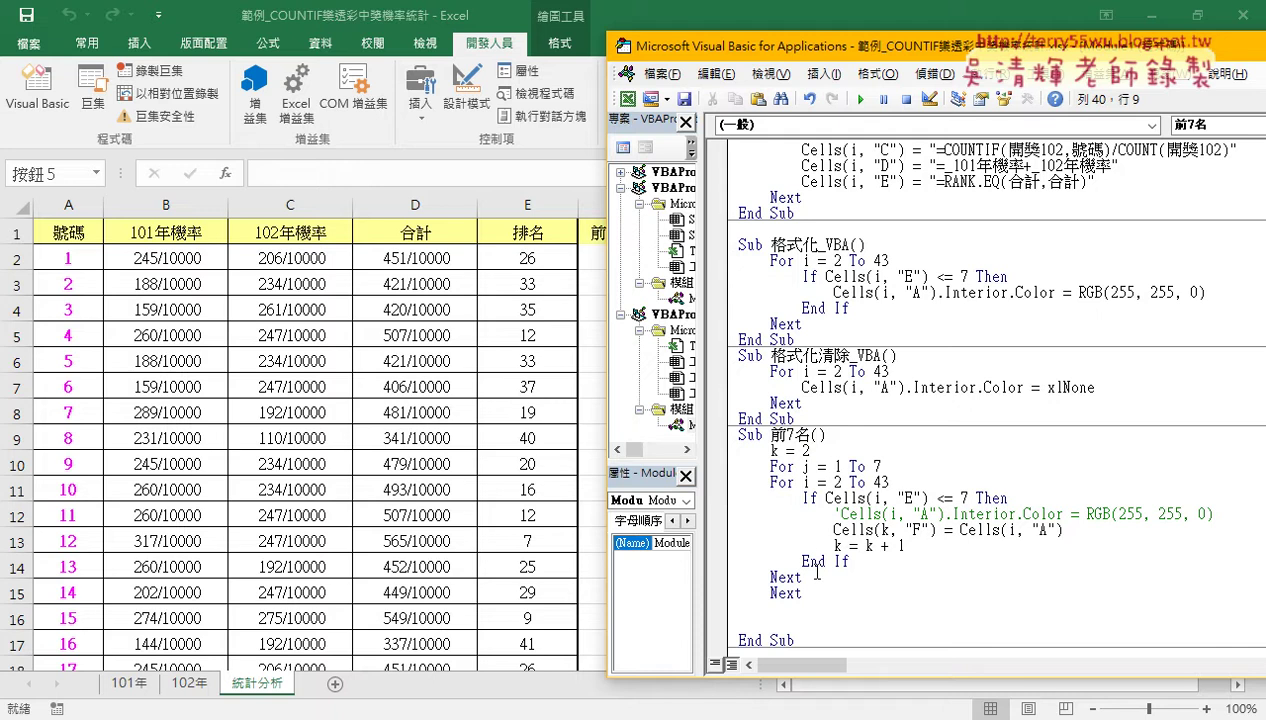
{"action": "mouse_move", "coordinate": [803, 578]}
{"action": "left_mouse_down"}
{"action": "mouse_move", "coordinate": [735, 545]}
{"action": "mouse_move", "coordinate": [722, 490]}
{"action": "left_mouse_up"}
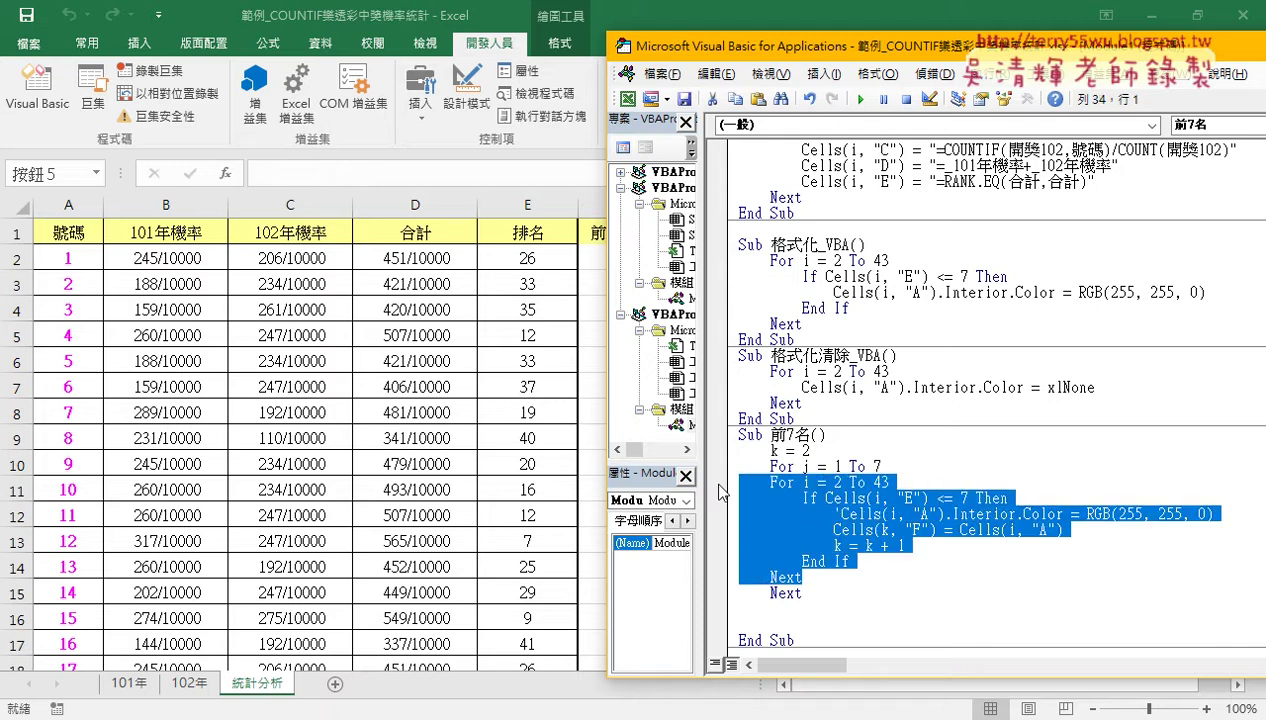
{"action": "key", "text": "Tab"}
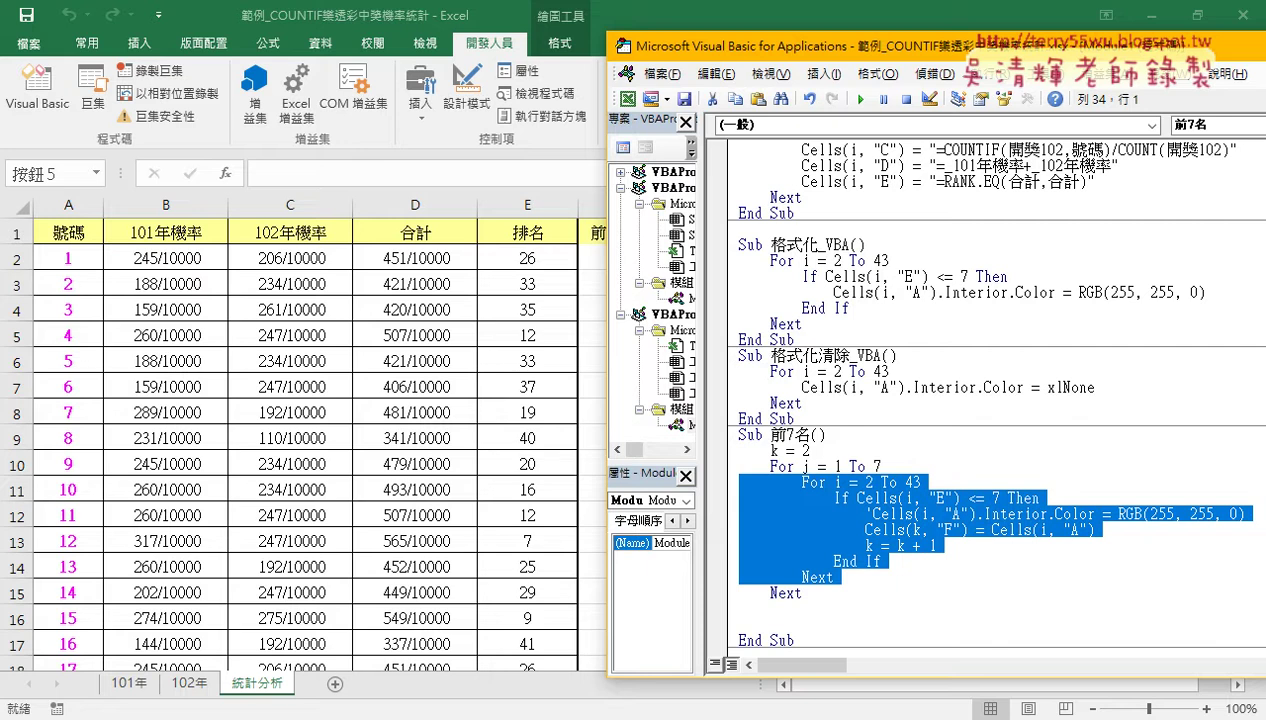
{"action": "left_click", "coordinate": [835, 466]}
Step: Replace the If line's <= 7 condition with =j
{"action": "double_click", "coordinate": [838, 466]}
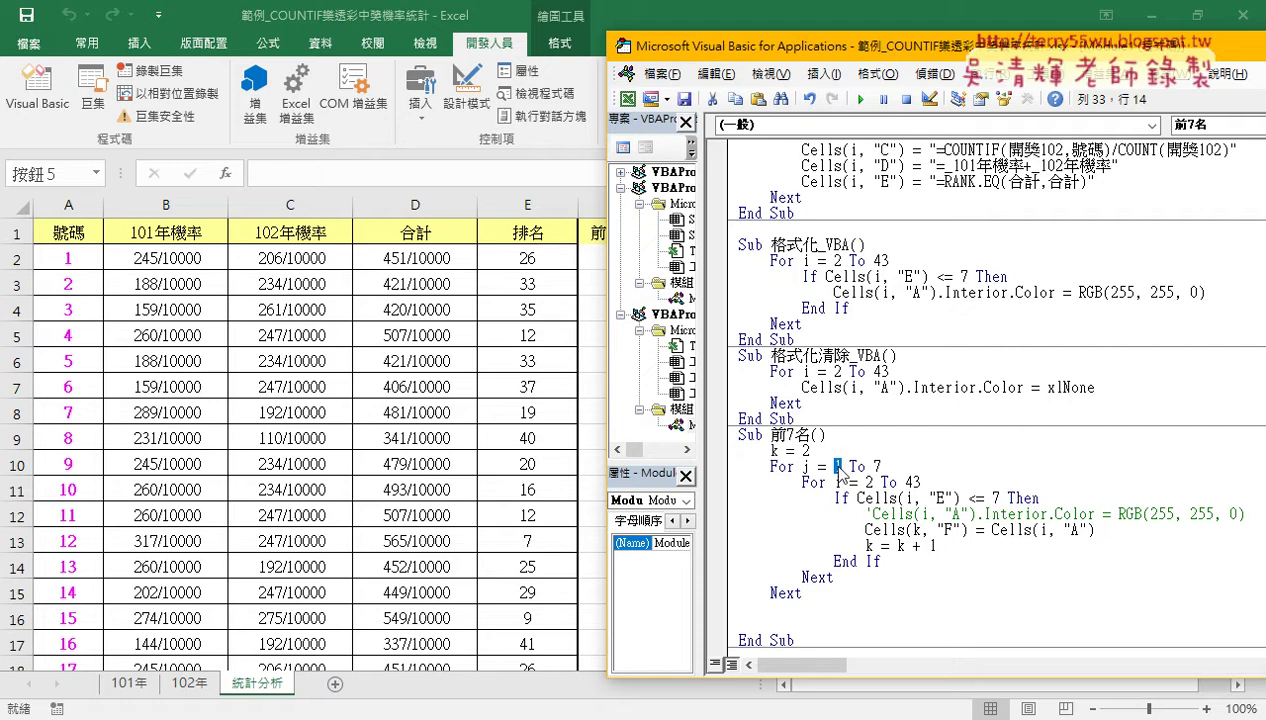
{"action": "left_click_drag", "start_coordinate": [968, 497], "coordinate": [999, 497]}
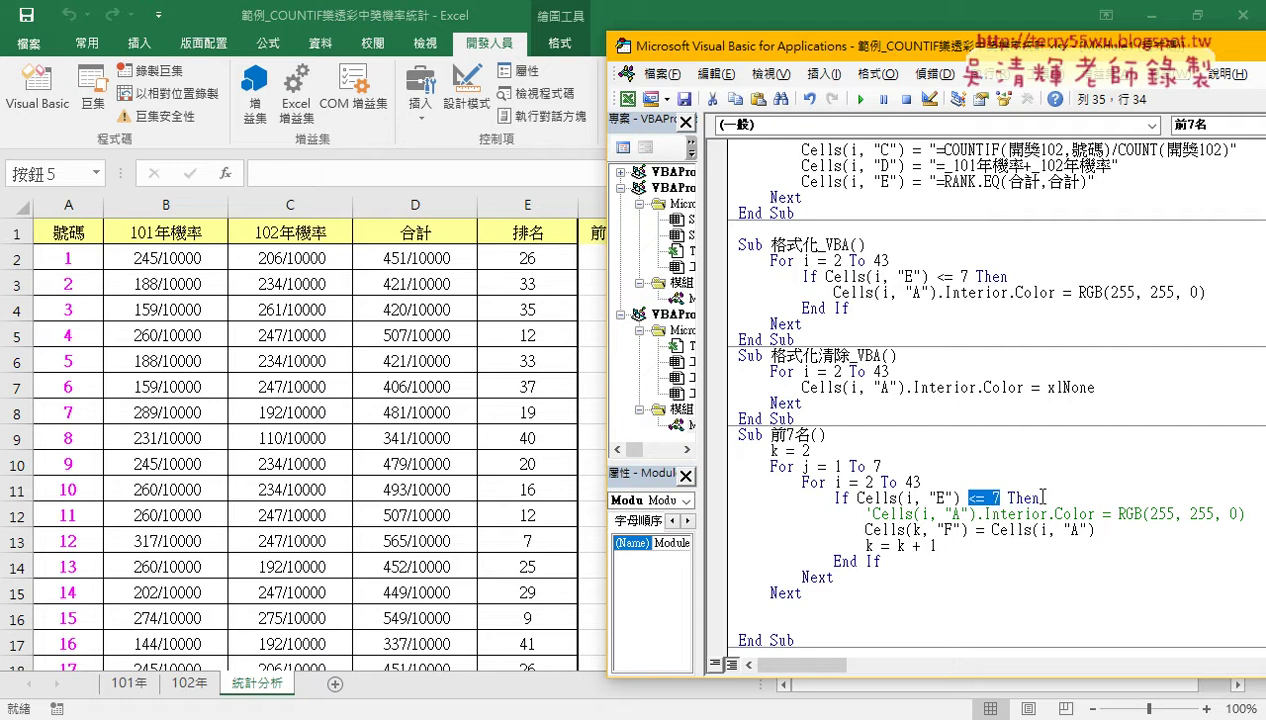
{"action": "key", "text": "Delete"}
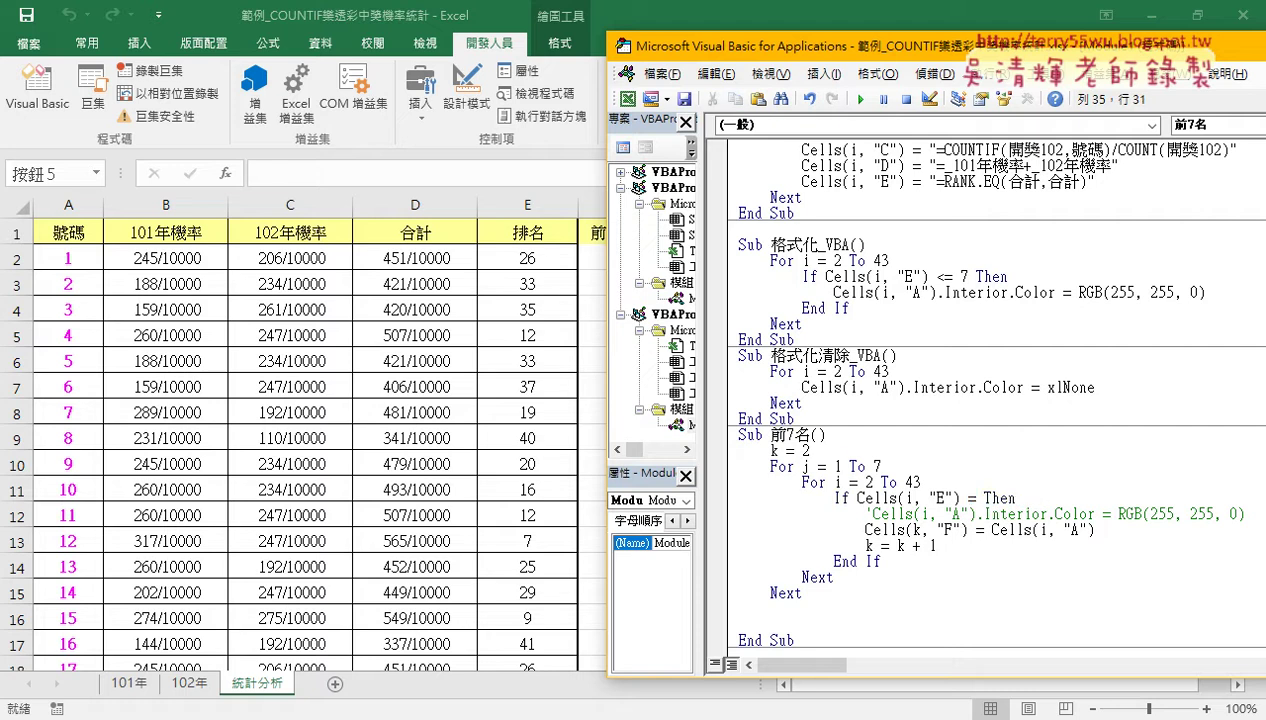
{"action": "type", "text": "=j"}
Step: Paste End Sub and the 前7名清除 sub back below the outer Next
{"action": "left_click_drag", "start_coordinate": [846, 580], "coordinate": [722, 493]}
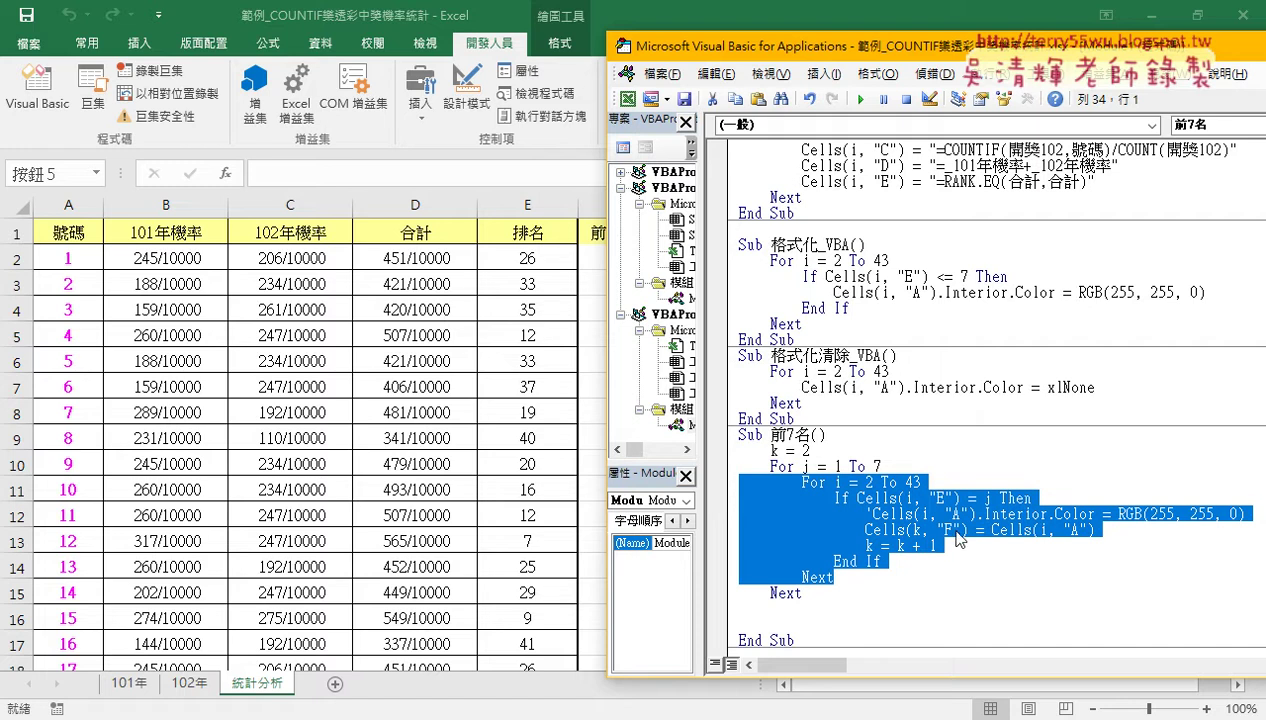
{"action": "left_click_drag", "start_coordinate": [648, 48], "coordinate": [708, 48]}
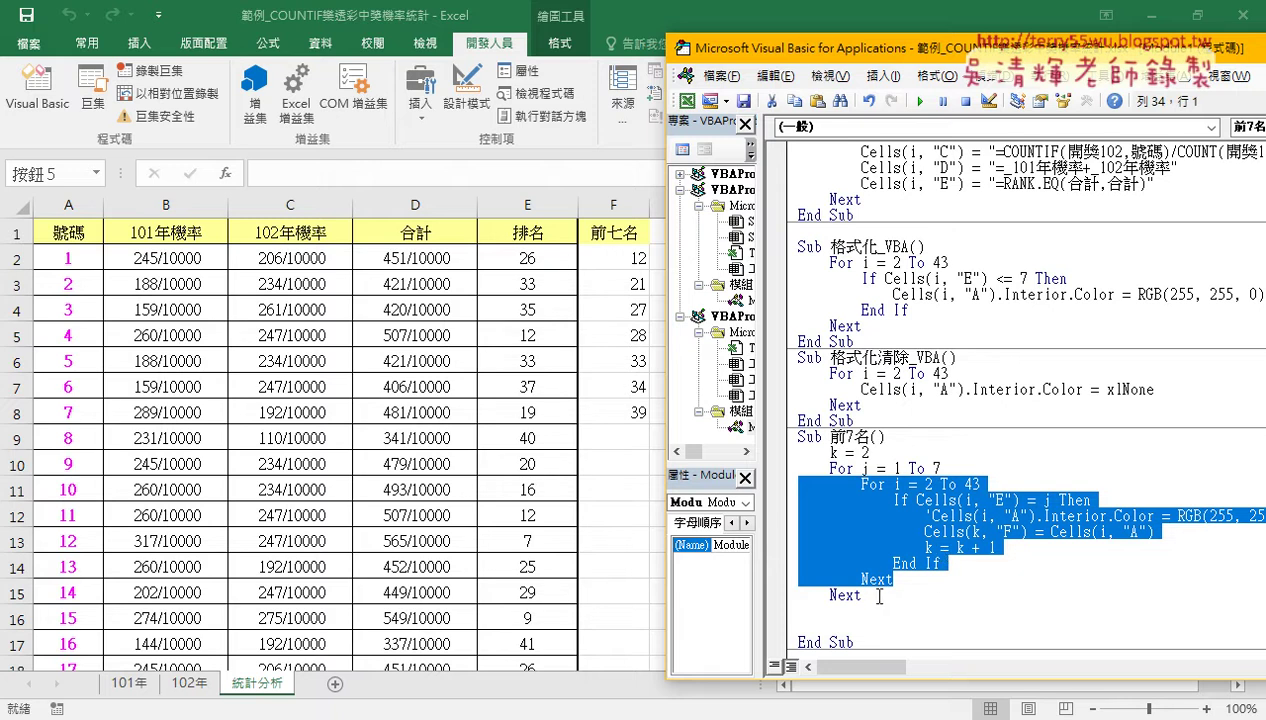
{"action": "left_click_drag", "start_coordinate": [866, 594], "coordinate": [869, 612]}
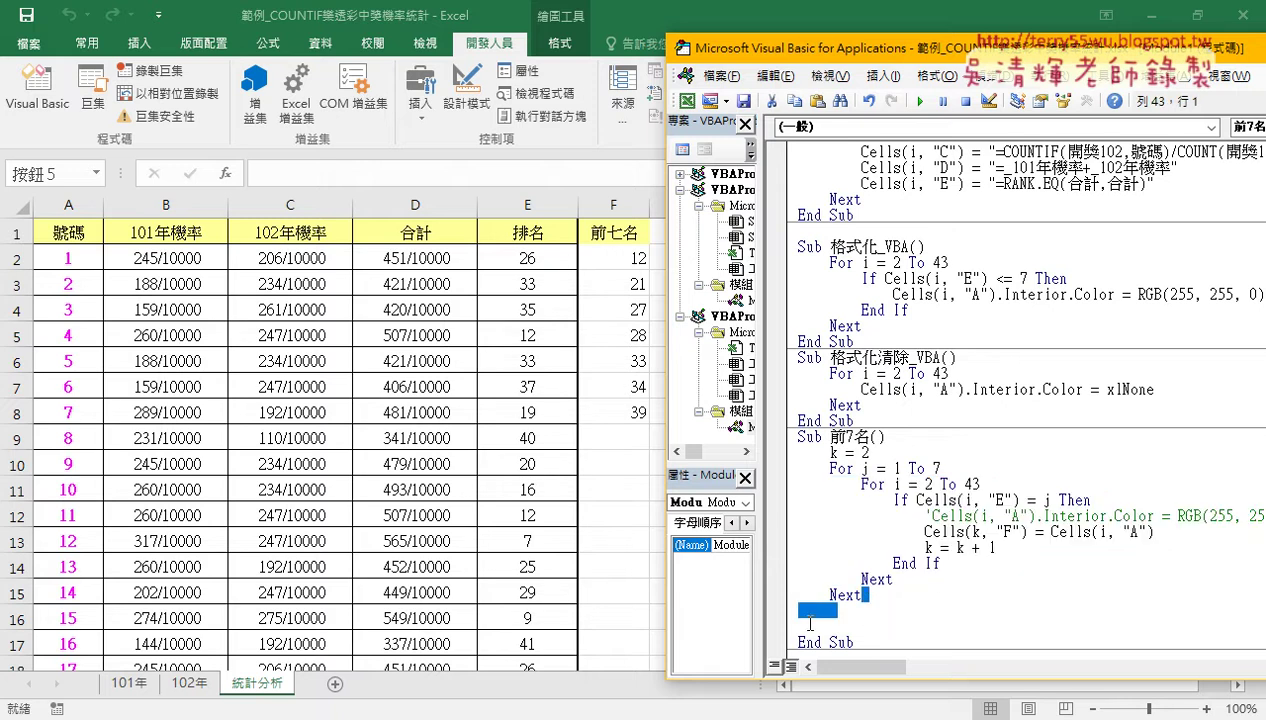
{"action": "key", "text": "ctrl+v"}
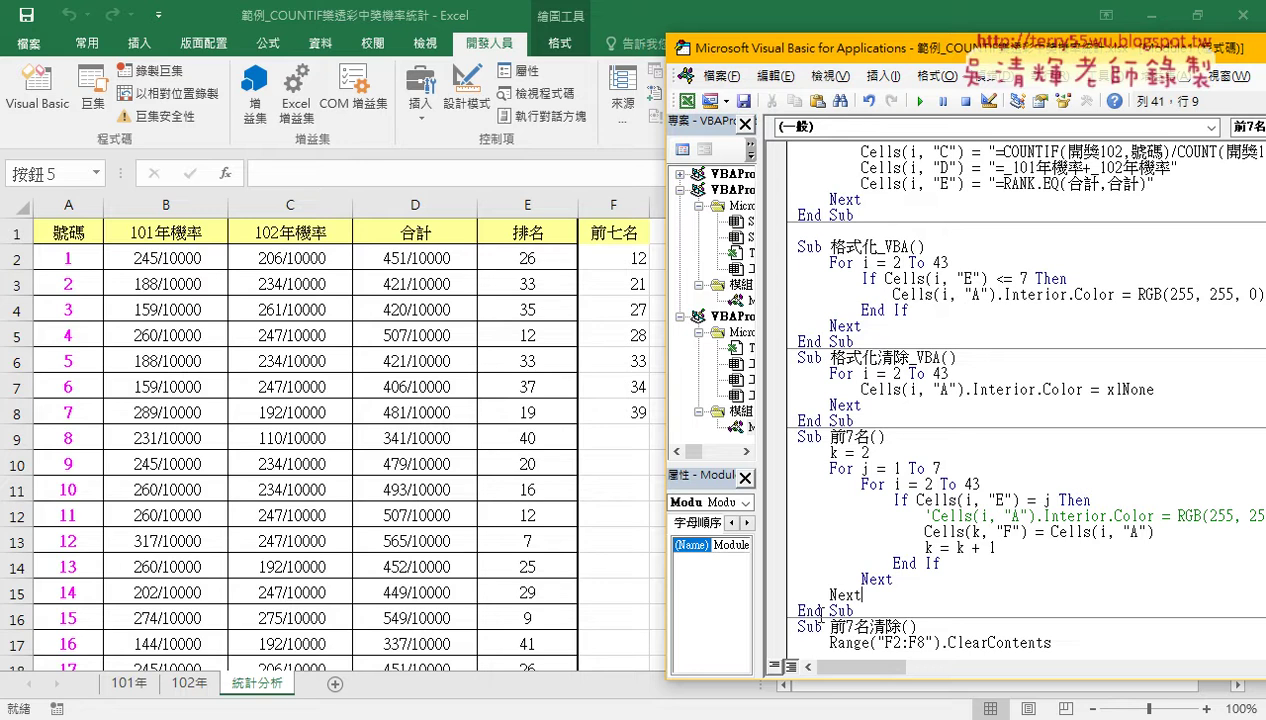
Step: Mark the column F lines, the 1 To range, the j test and the Next-to-For j loop-back in red
{"action": "left_click_drag", "start_coordinate": [845, 595], "coordinate": [785, 480]}
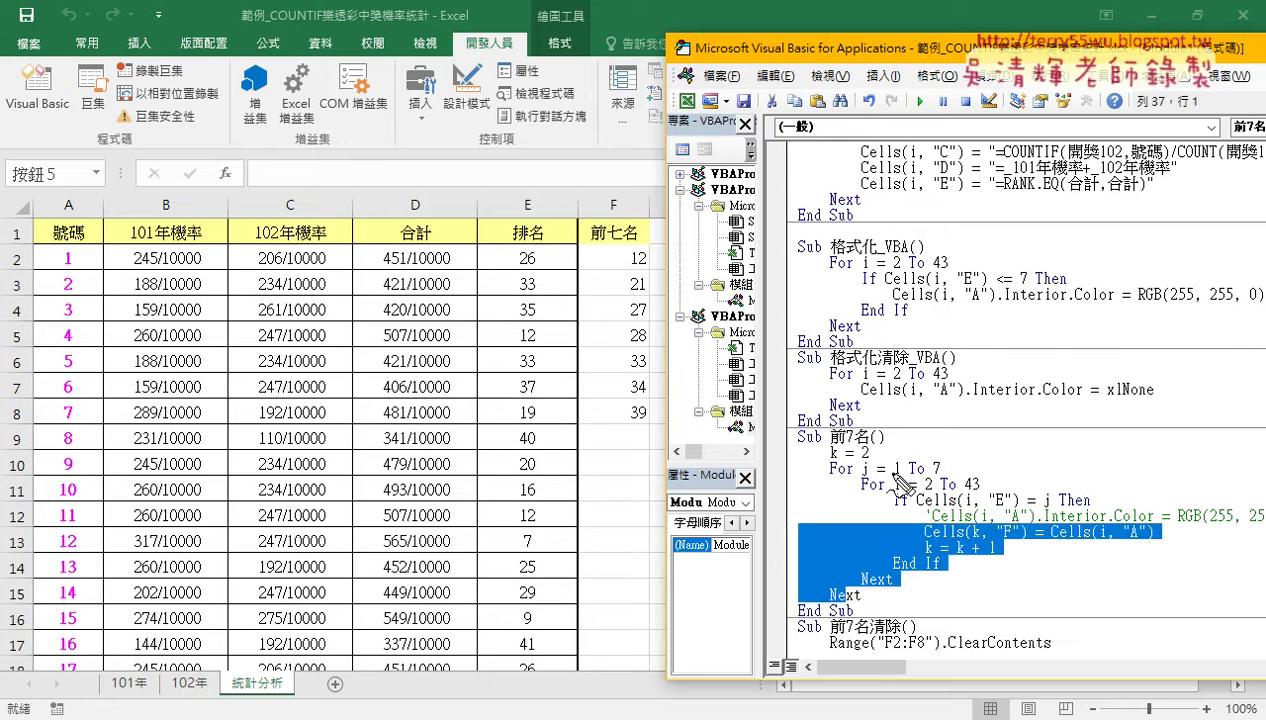
{"action": "left_click_drag", "start_coordinate": [892, 476], "coordinate": [910, 476]}
{"action": "left_click_drag", "start_coordinate": [1043, 494], "coordinate": [1043, 506]}
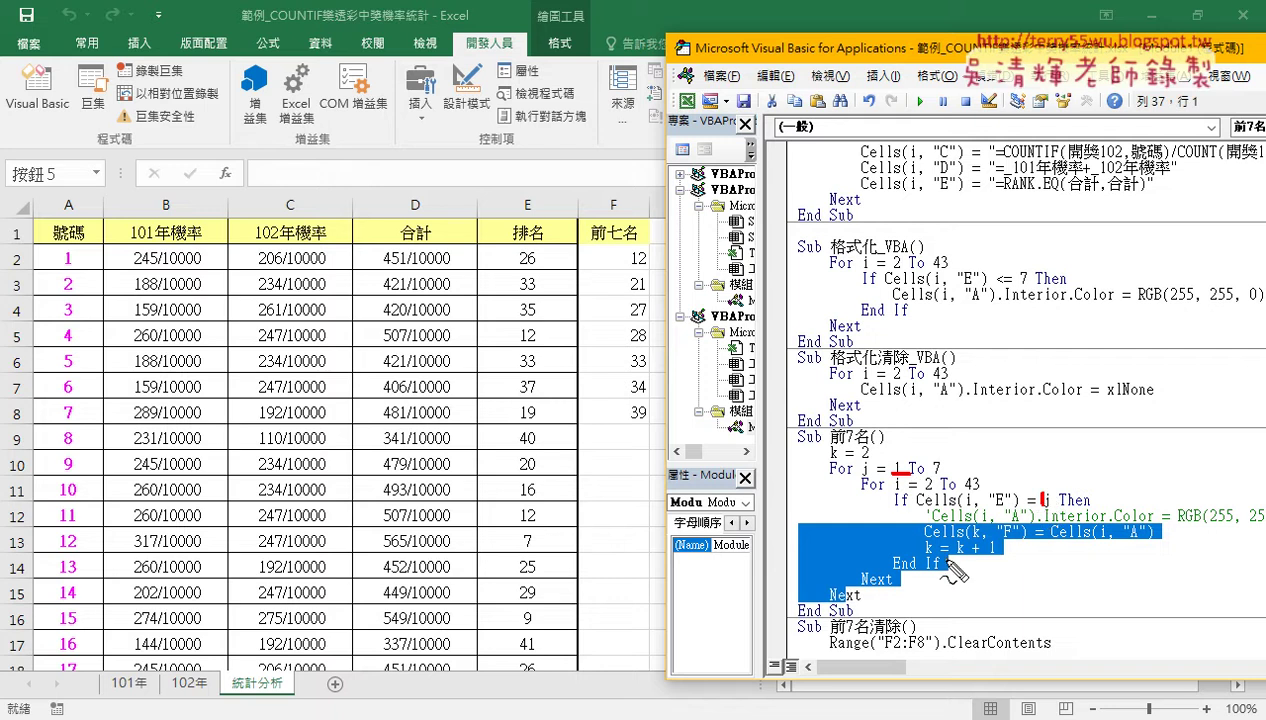
{"action": "mouse_move", "coordinate": [818, 597]}
{"action": "left_mouse_down"}
{"action": "mouse_move", "coordinate": [815, 462]}
{"action": "mouse_move", "coordinate": [782, 488]}
{"action": "mouse_move", "coordinate": [848, 480]}
{"action": "left_mouse_up"}
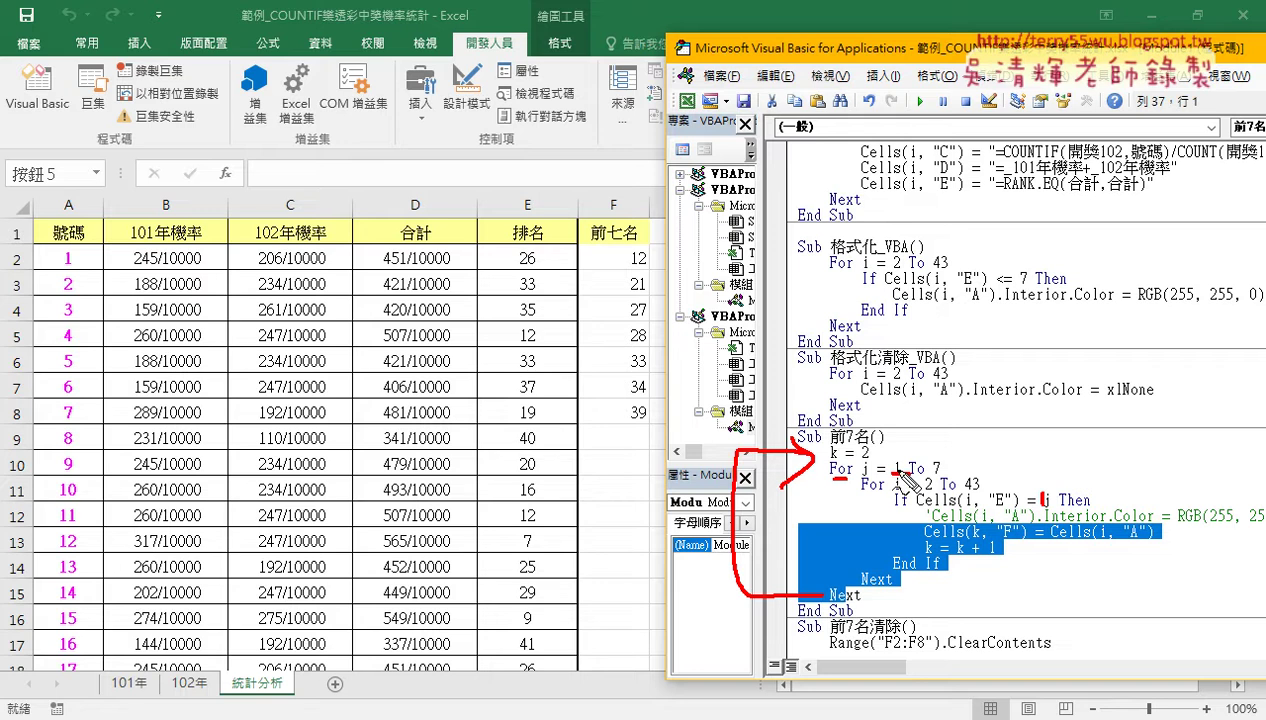
{"action": "left_click_drag", "start_coordinate": [901, 474], "coordinate": [917, 476]}
{"action": "key", "text": "Escape"}
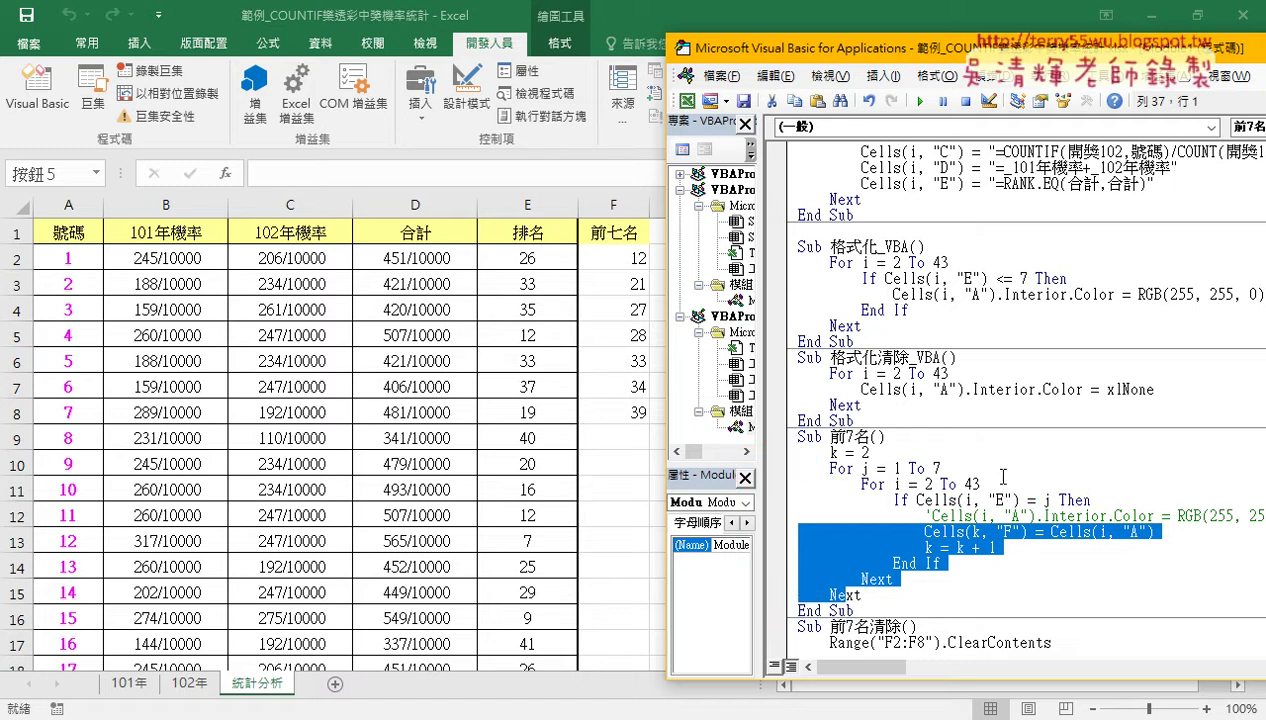
Step: Run 前7名 so column F lists 34, 21, 28, 39, 27, 33, 12 in rank order
{"action": "left_click", "coordinate": [911, 563]}
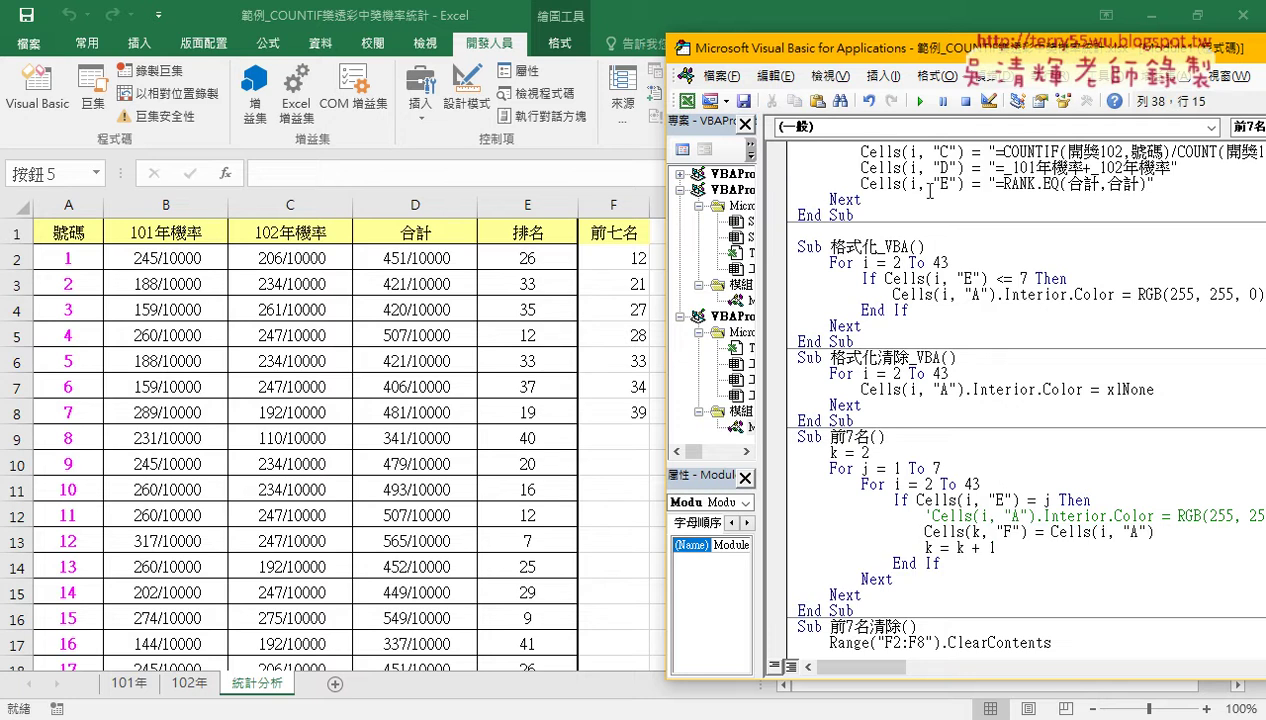
{"action": "left_click", "coordinate": [920, 101]}
{"action": "left_click_drag", "start_coordinate": [899, 41], "coordinate": [1003, 41]}
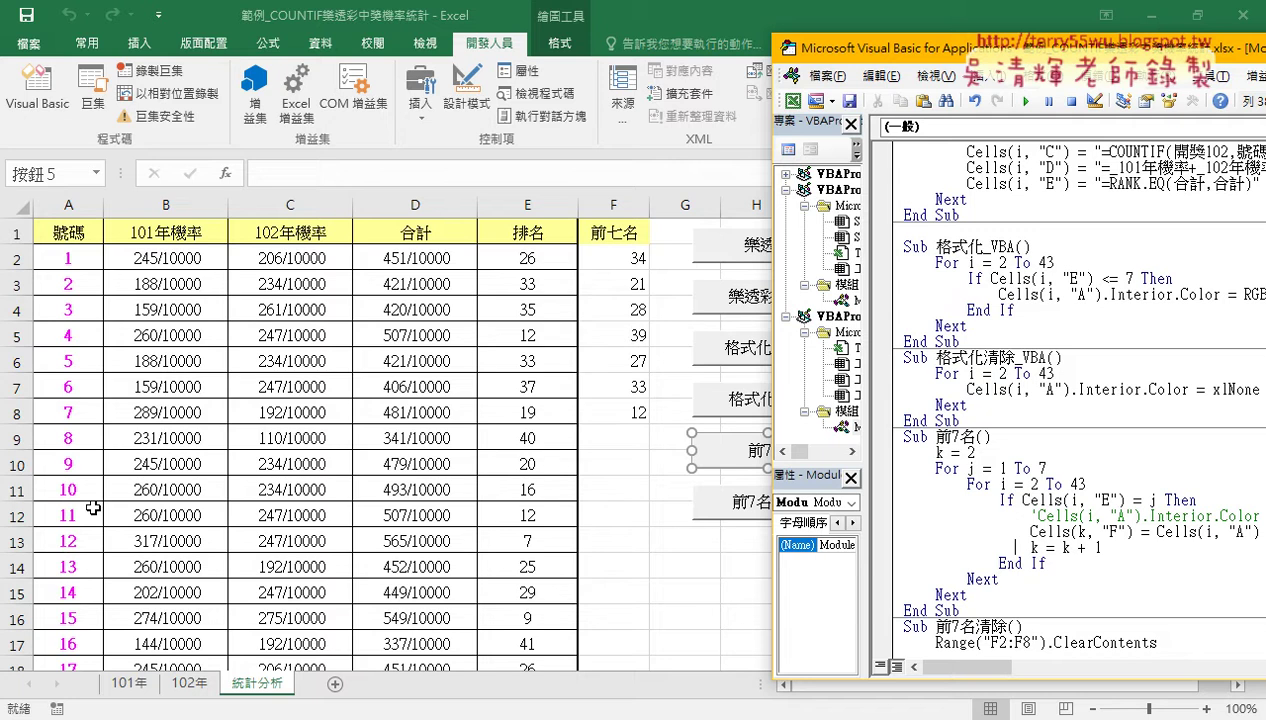
Step: Point out the "E") and j parts of the If test
{"action": "left_click_drag", "start_coordinate": [862, 59], "coordinate": [738, 50]}
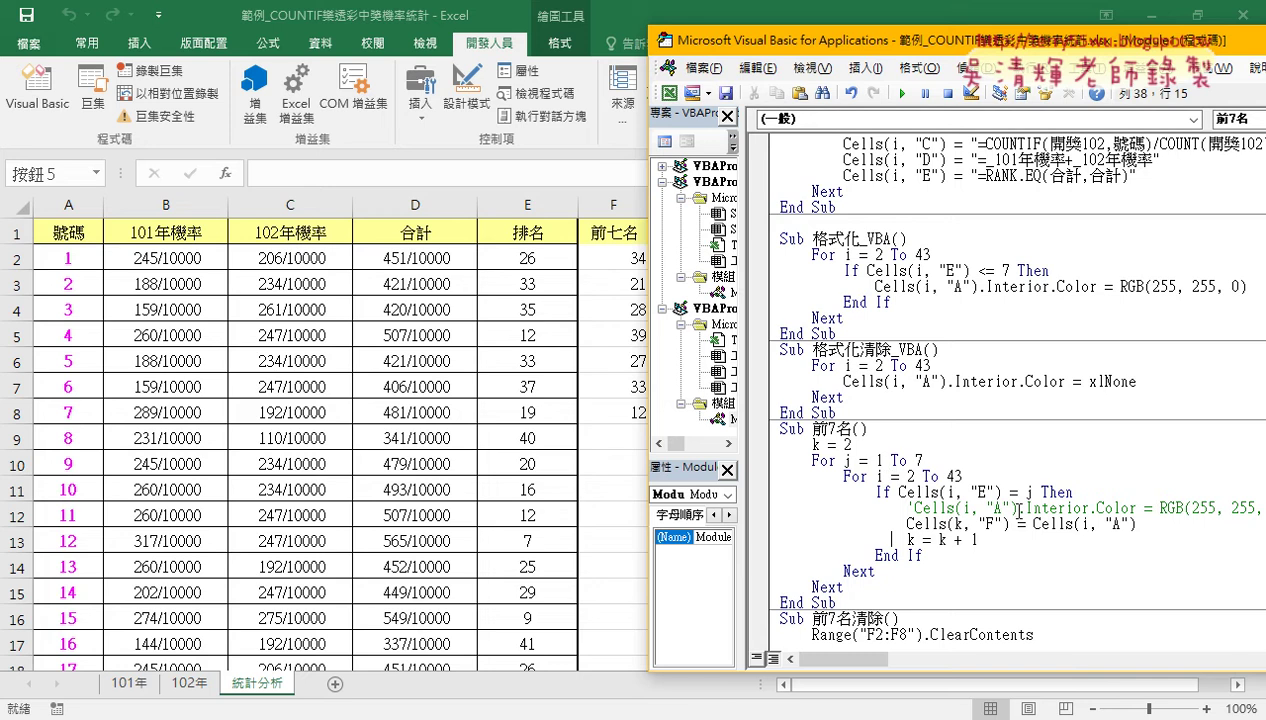
{"action": "left_click_drag", "start_coordinate": [962, 492], "coordinate": [1093, 492]}
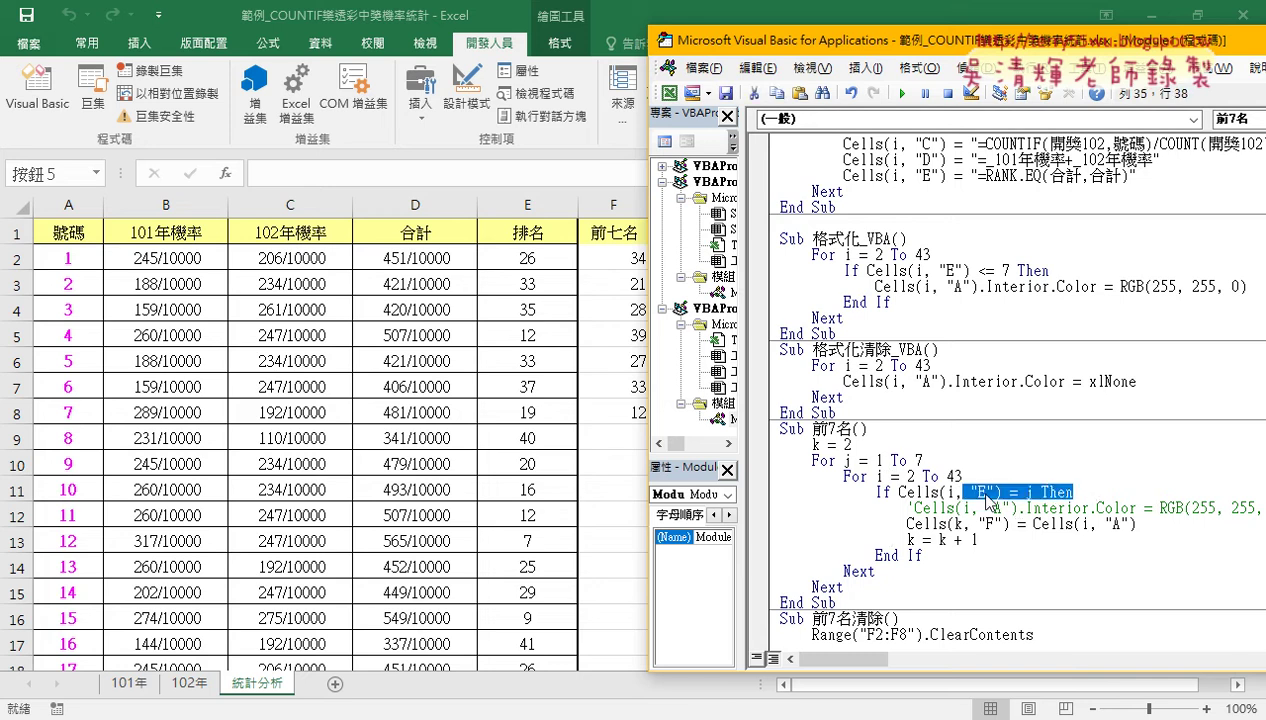
{"action": "left_click", "coordinate": [1033, 492]}
{"action": "left_click_drag", "start_coordinate": [1033, 492], "coordinate": [1023, 492]}
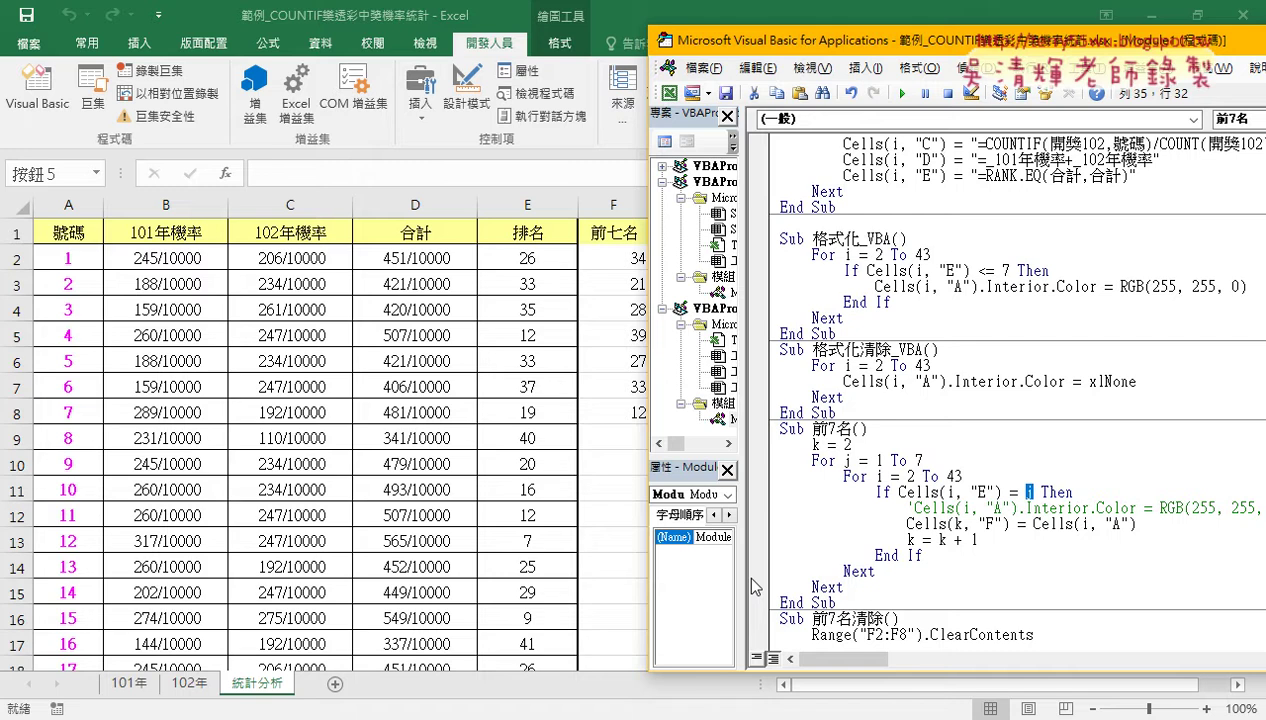
Step: Add an Exit For line after k = k + 1 inside the If block, then return to the worksheet
{"action": "left_click", "coordinate": [993, 541]}
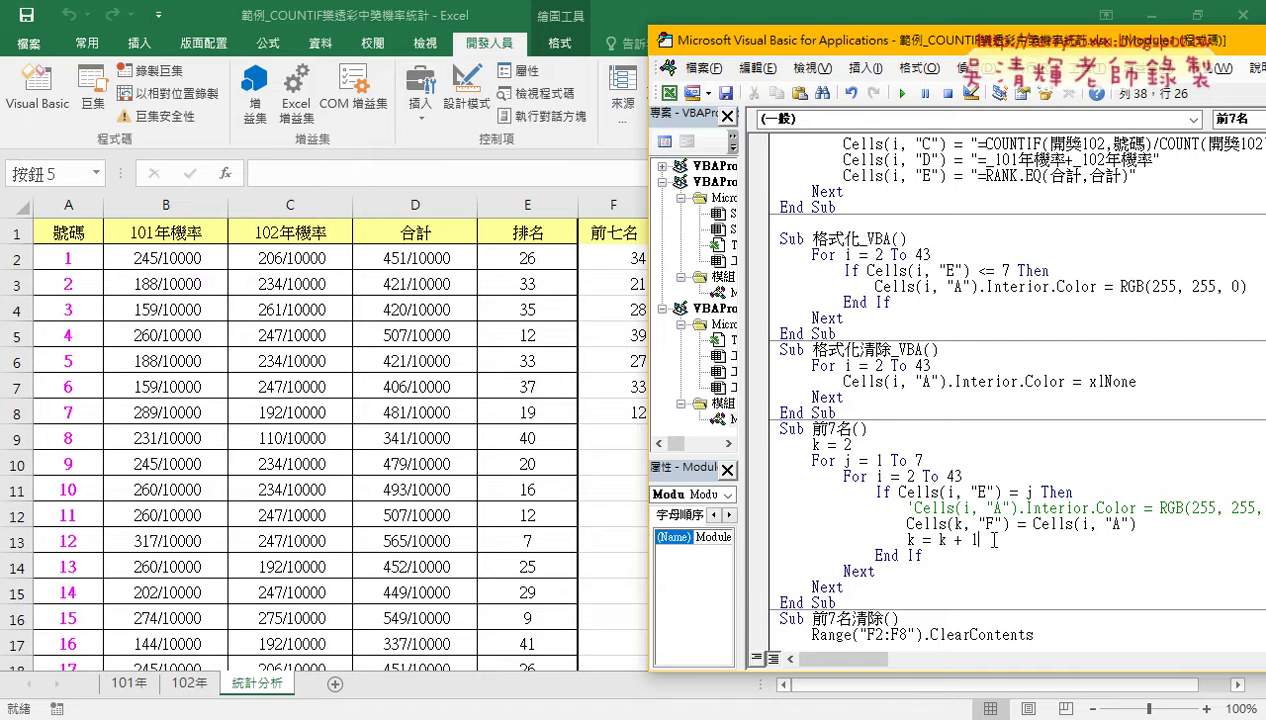
{"action": "key", "text": "Down"}
{"action": "key", "text": "Return"}
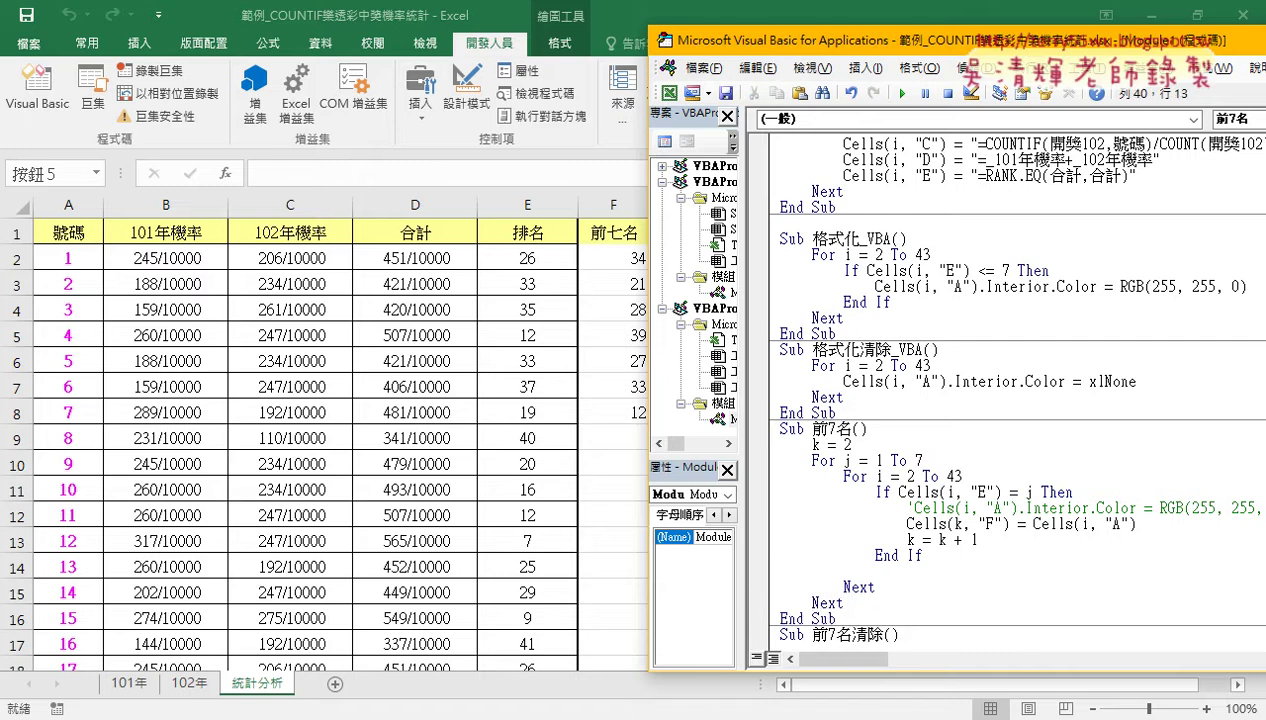
{"action": "type", "text": "e"}
{"action": "key", "text": "BackSpace"}
{"action": "key", "text": "BackSpace"}
{"action": "key", "text": "BackSpace"}
{"action": "key", "text": "BackSpace"}
{"action": "key", "text": "BackSpace"}
{"action": "key", "text": "Up"}
{"action": "key", "text": "End"}
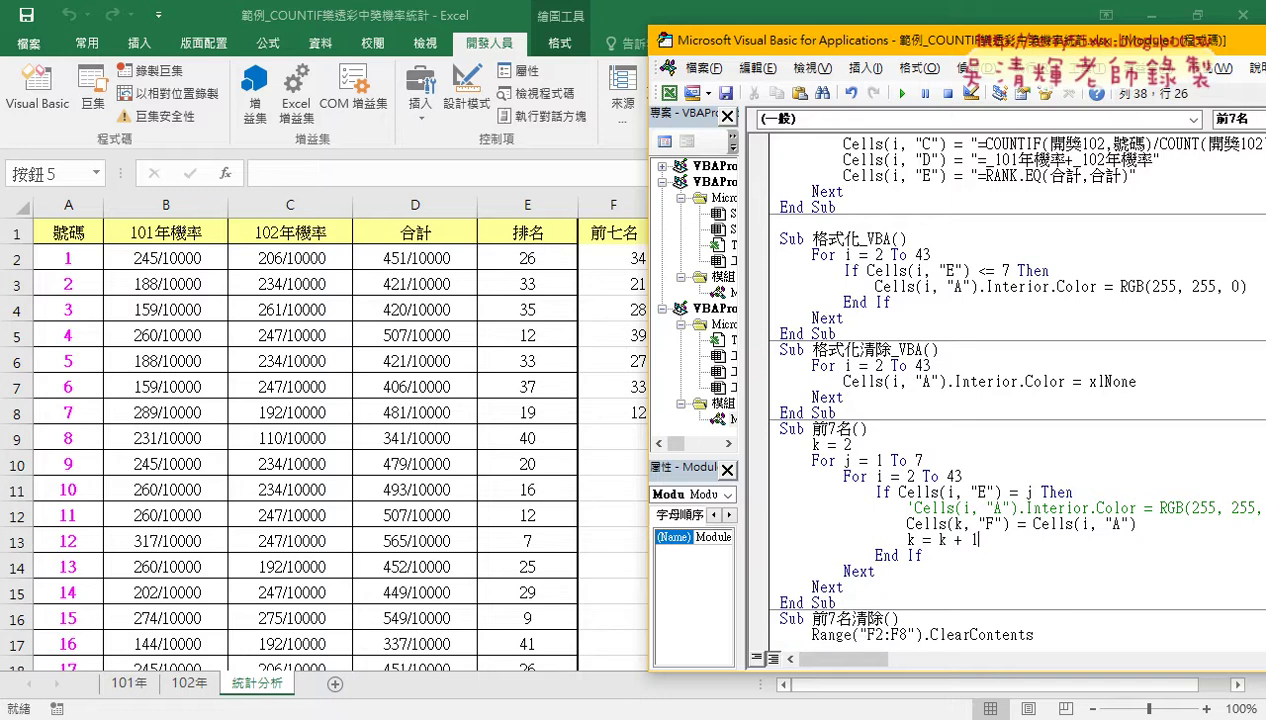
{"action": "key", "text": "Return"}
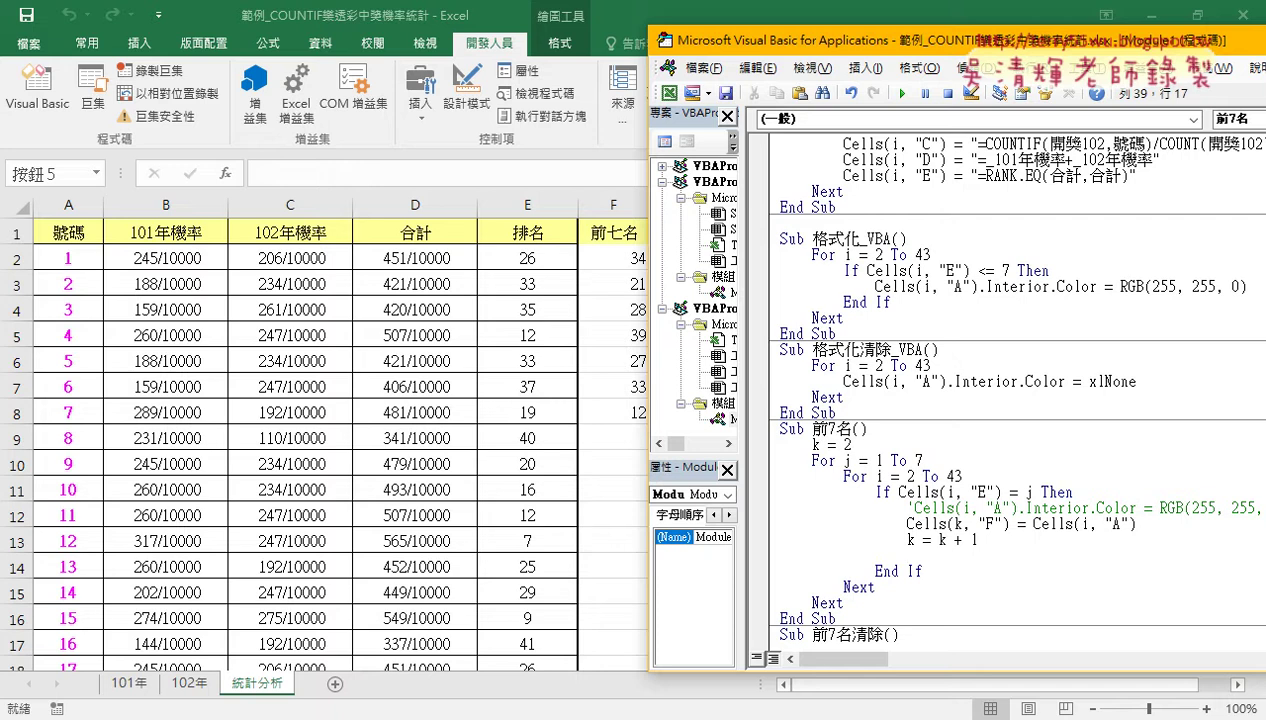
{"action": "type", "text": "exit "}
{"action": "type", "text": "fo"}
{"action": "type", "text": "r"}
{"action": "key", "text": "Down"}
{"action": "left_click_drag", "start_coordinate": [970, 555], "coordinate": [911, 558]}
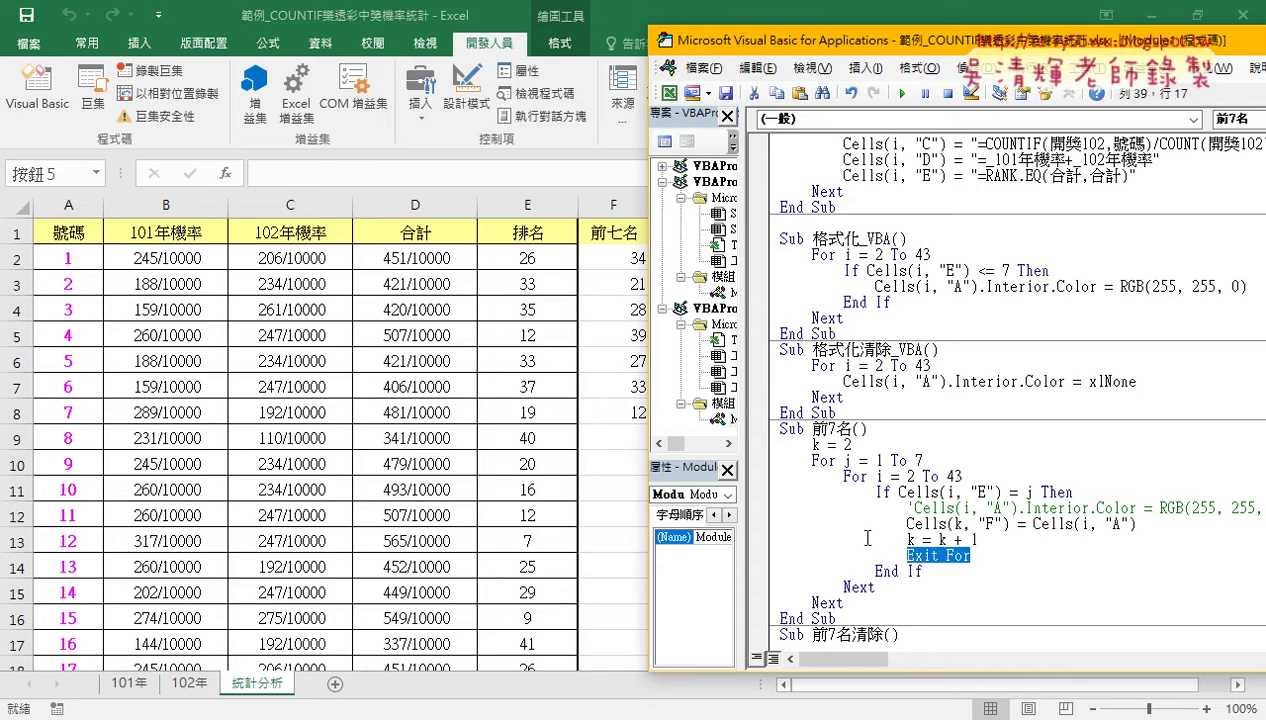
{"action": "left_click", "coordinate": [495, 515]}
{"action": "scroll", "coordinate": [578, 567], "scroll_direction": "down", "scroll_amount": 4}
Step: Check the rank-1 cell E35 and glance back at the macro code
{"action": "scroll", "coordinate": [578, 567], "scroll_direction": "down", "scroll_amount": 2}
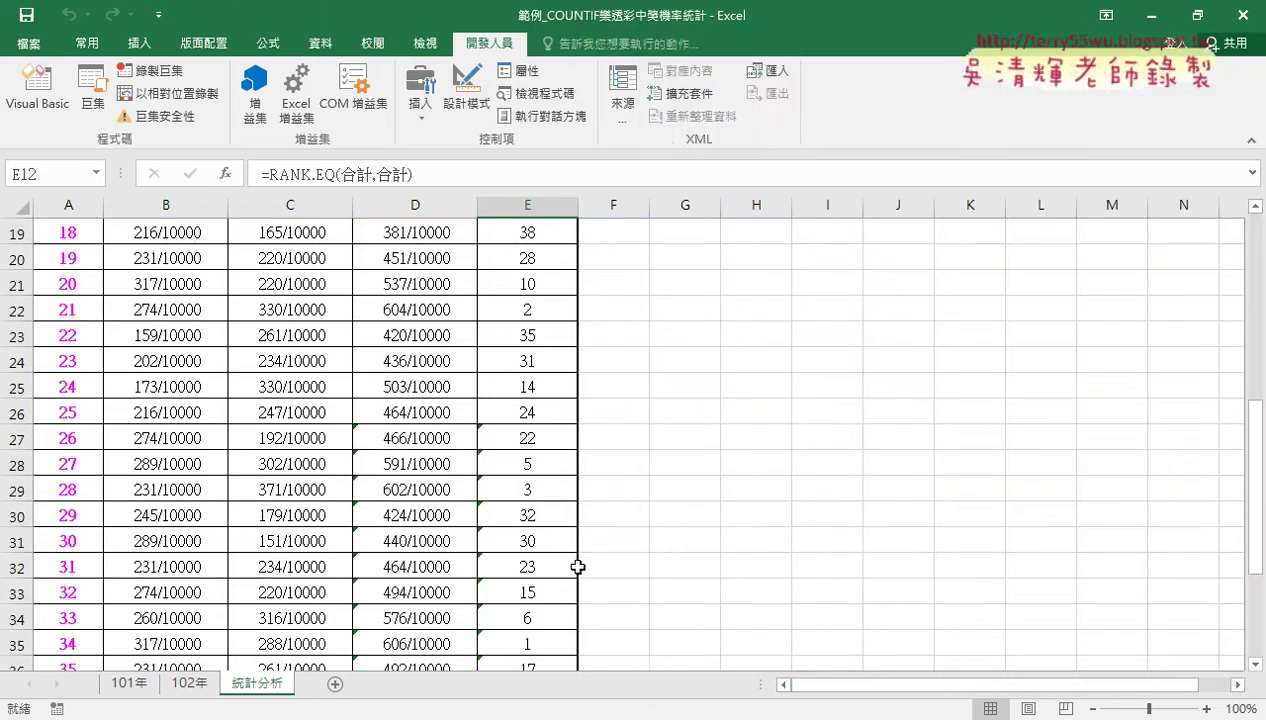
{"action": "scroll", "coordinate": [578, 500], "scroll_direction": "down", "scroll_amount": 2}
{"action": "left_click", "coordinate": [540, 489]}
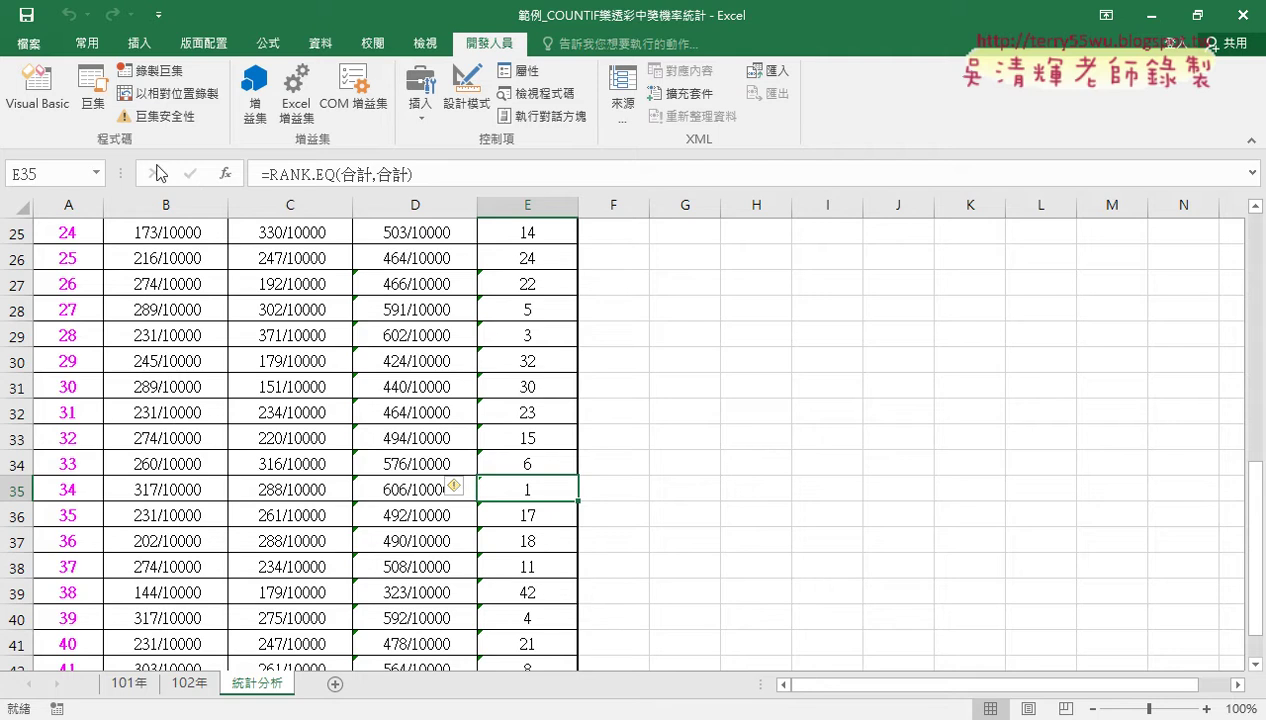
{"action": "left_click", "coordinate": [37, 88]}
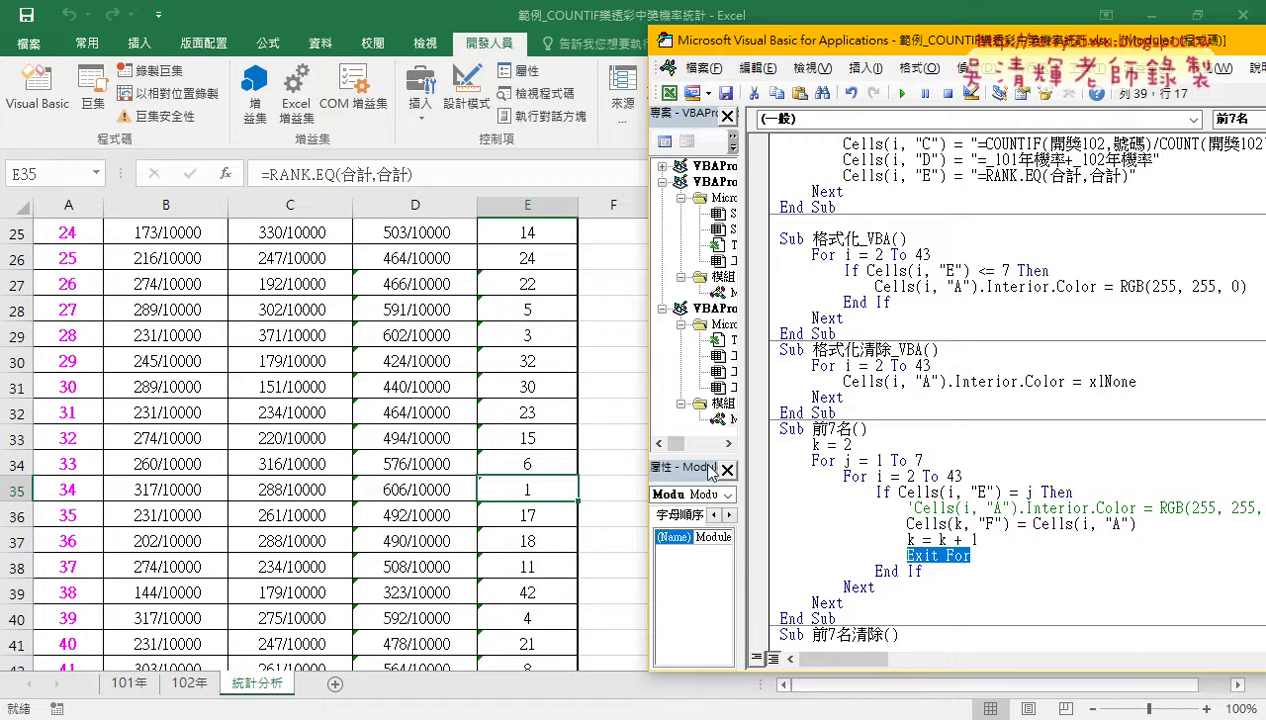
{"action": "left_click", "coordinate": [603, 441]}
Step: Clear F2:F8 with 前7名清除 and rerun 前7名, giving 34, 21, 28, 39, 27, 33, 12
{"action": "scroll", "coordinate": [700, 440], "scroll_direction": "up", "scroll_amount": 3}
{"action": "scroll", "coordinate": [732, 473], "scroll_direction": "up", "scroll_amount": 5}
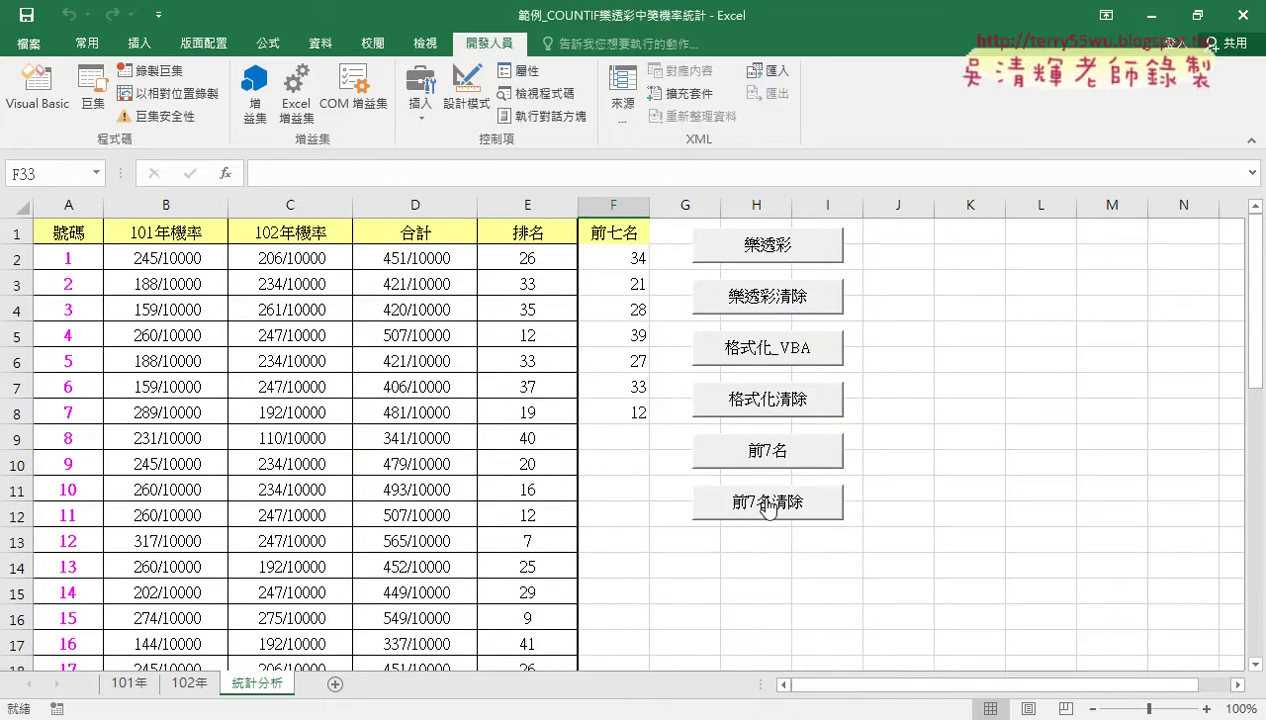
{"action": "left_click", "coordinate": [763, 502]}
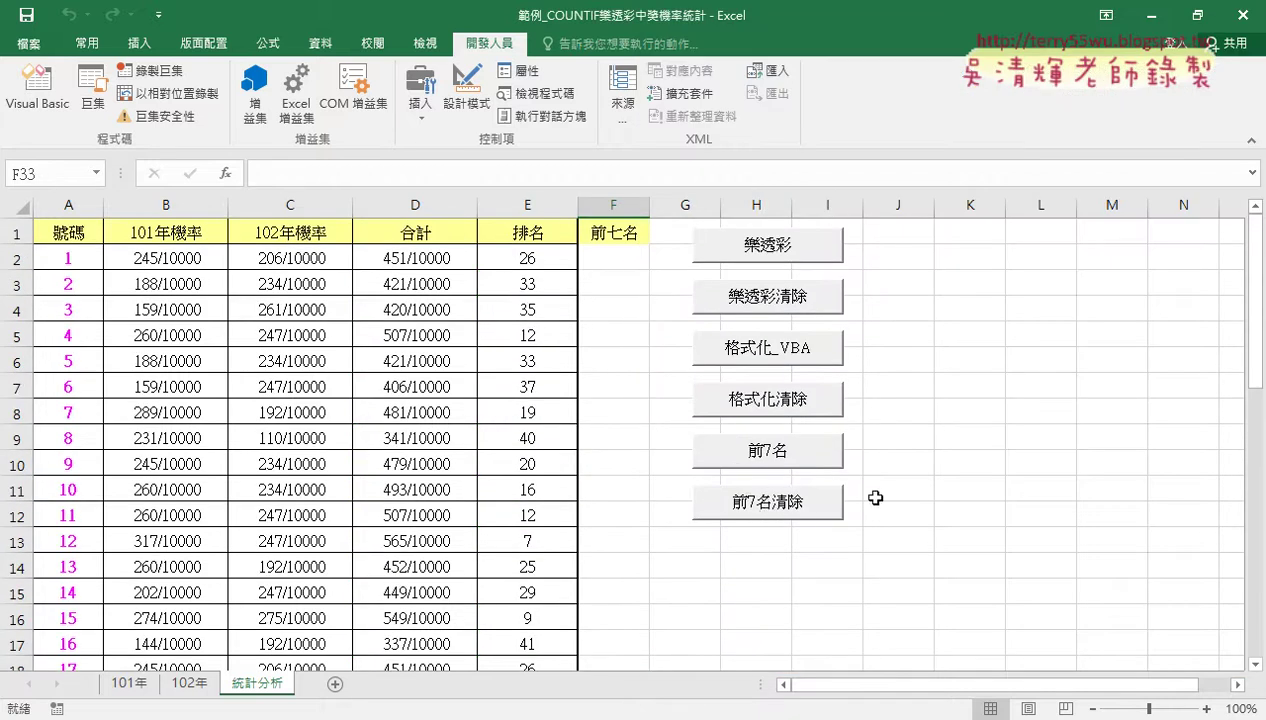
{"action": "left_click", "coordinate": [791, 462]}
Step: Comment out the Exit For line in 前7名 with an apostrophe
{"action": "left_click", "coordinate": [37, 90]}
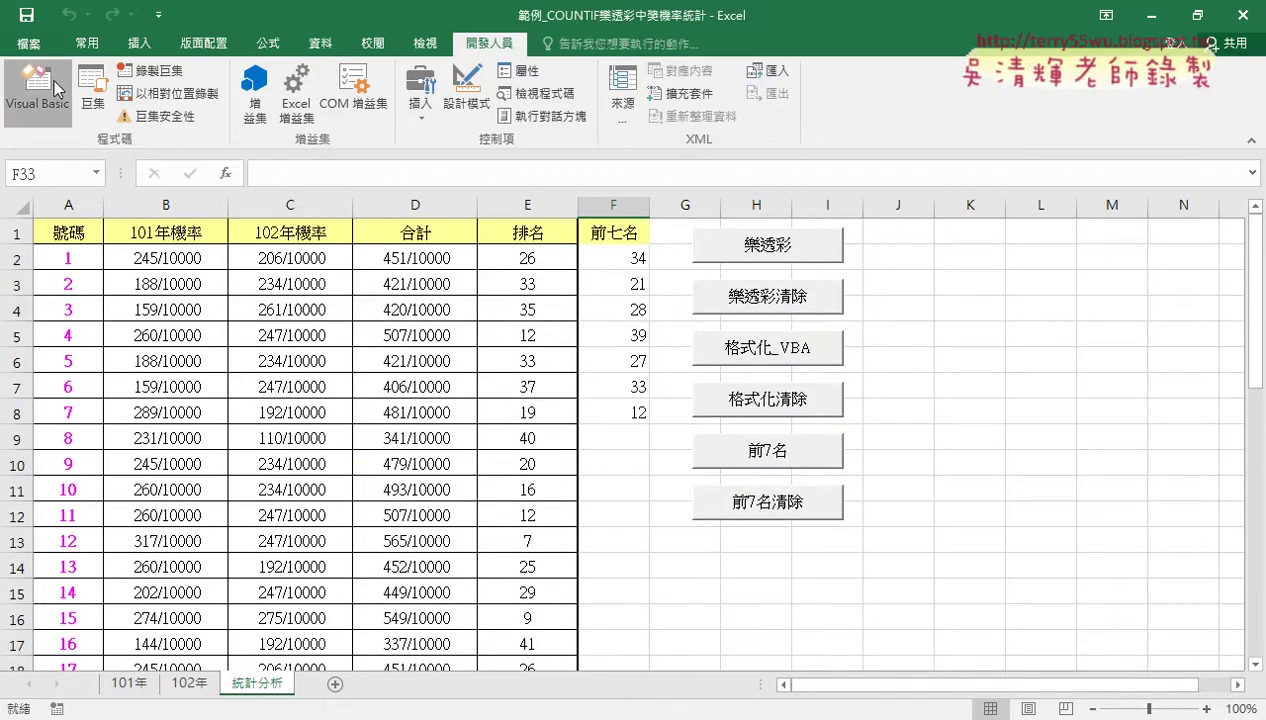
{"action": "left_click", "coordinate": [980, 560]}
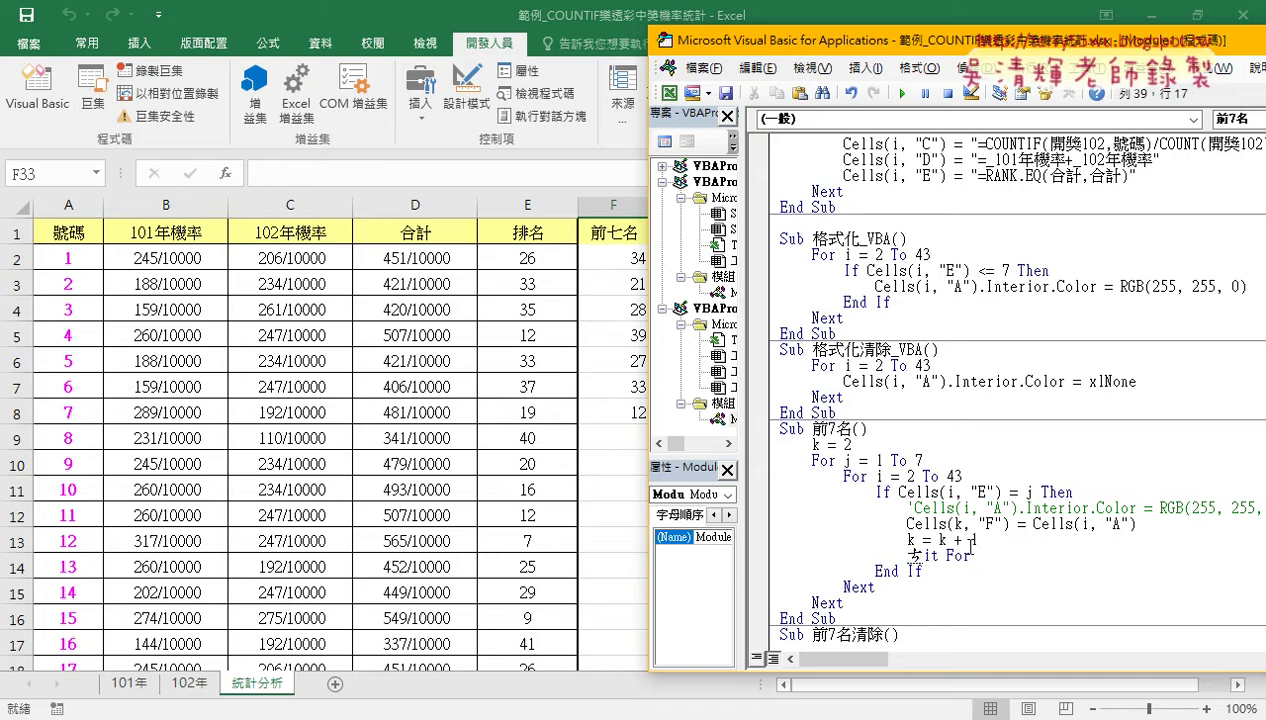
{"action": "type", "text": "'"}
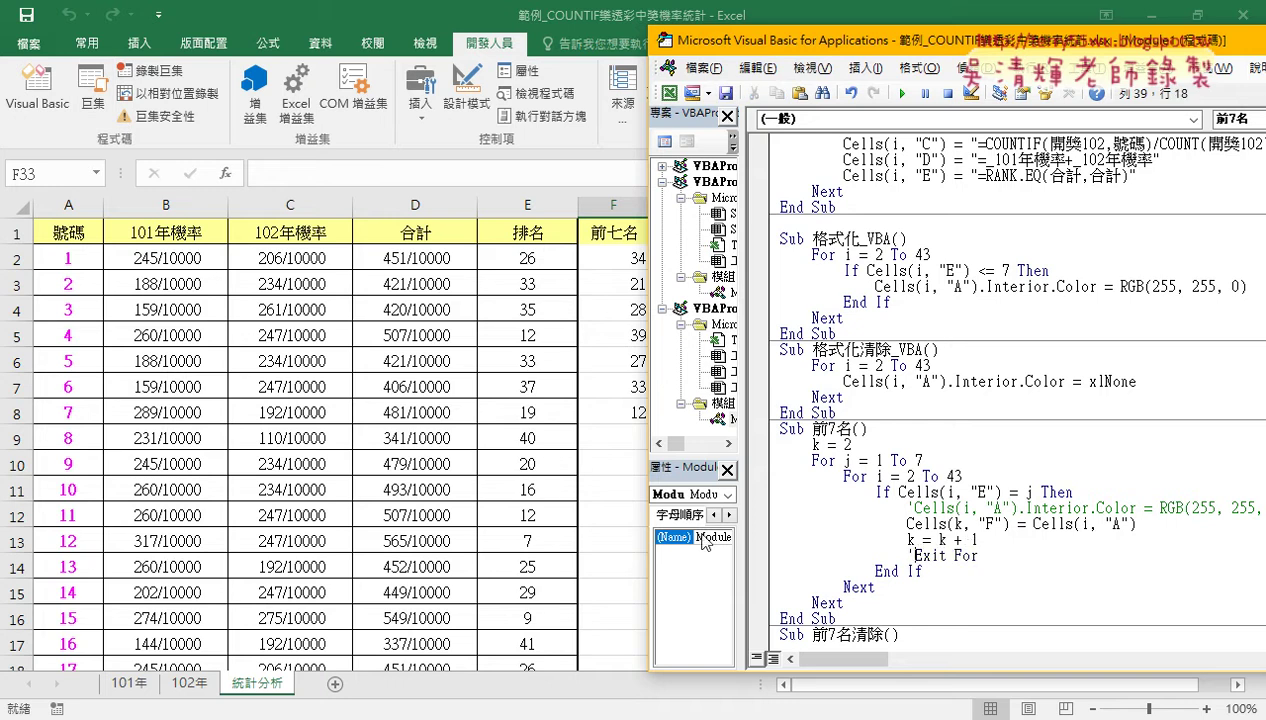
Step: Clear column F and rerun 前7名, again getting 34, 21, 28, 39, 27, 33, 12
{"action": "left_click", "coordinate": [611, 515]}
{"action": "left_click", "coordinate": [758, 498]}
{"action": "left_click", "coordinate": [772, 464]}
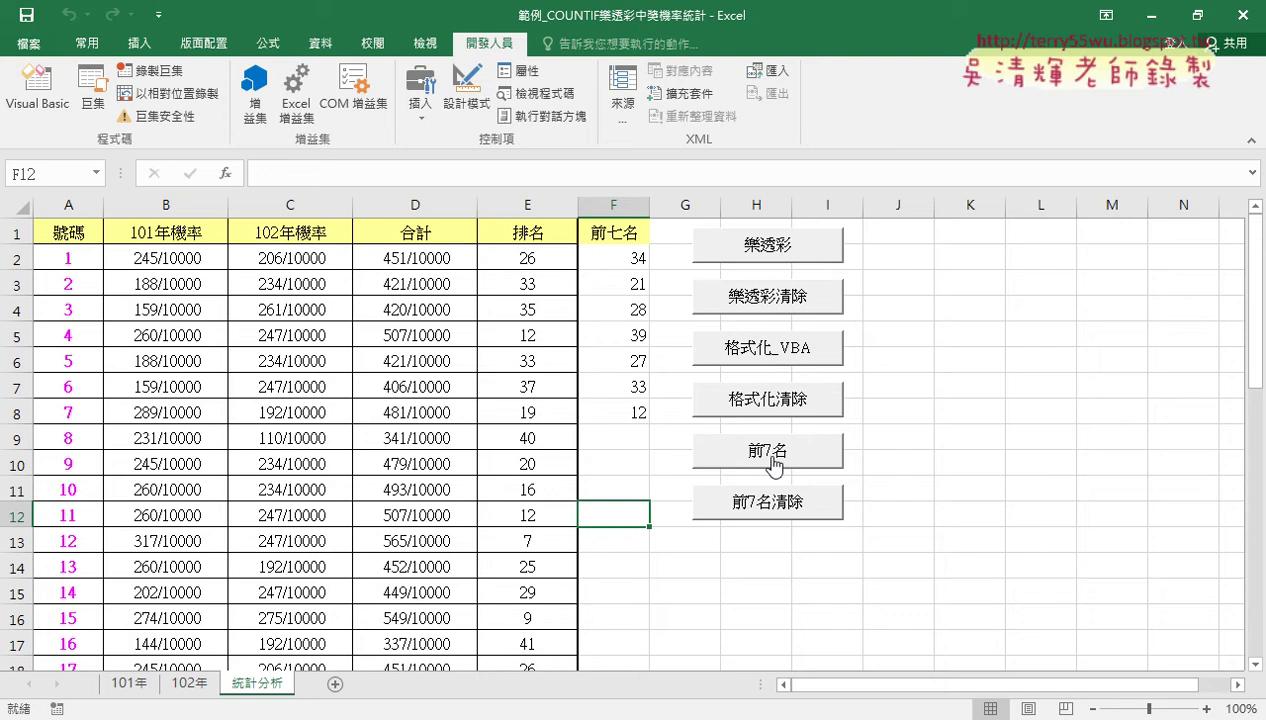
Step: Enlarge the 前7名 code and mark For j, the outer Next, = j and Exit For in red
{"action": "left_click", "coordinate": [37, 88]}
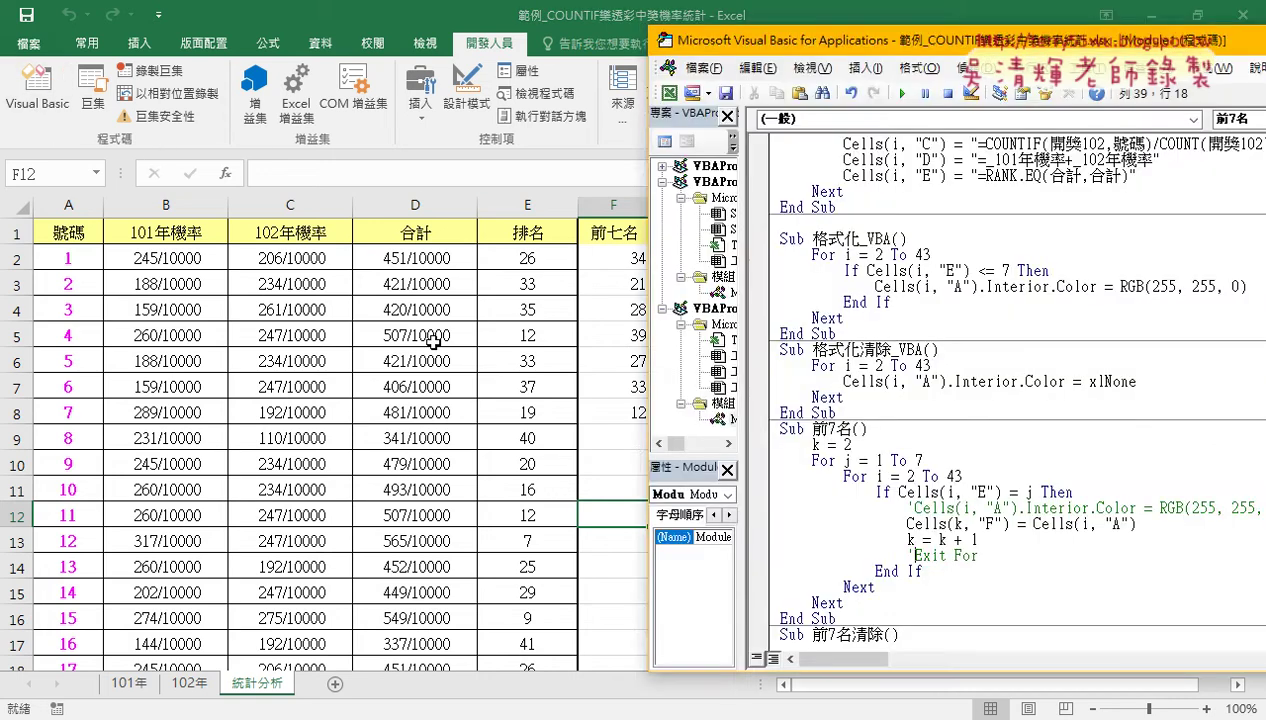
{"action": "left_click_drag", "start_coordinate": [834, 46], "coordinate": [381, 41]}
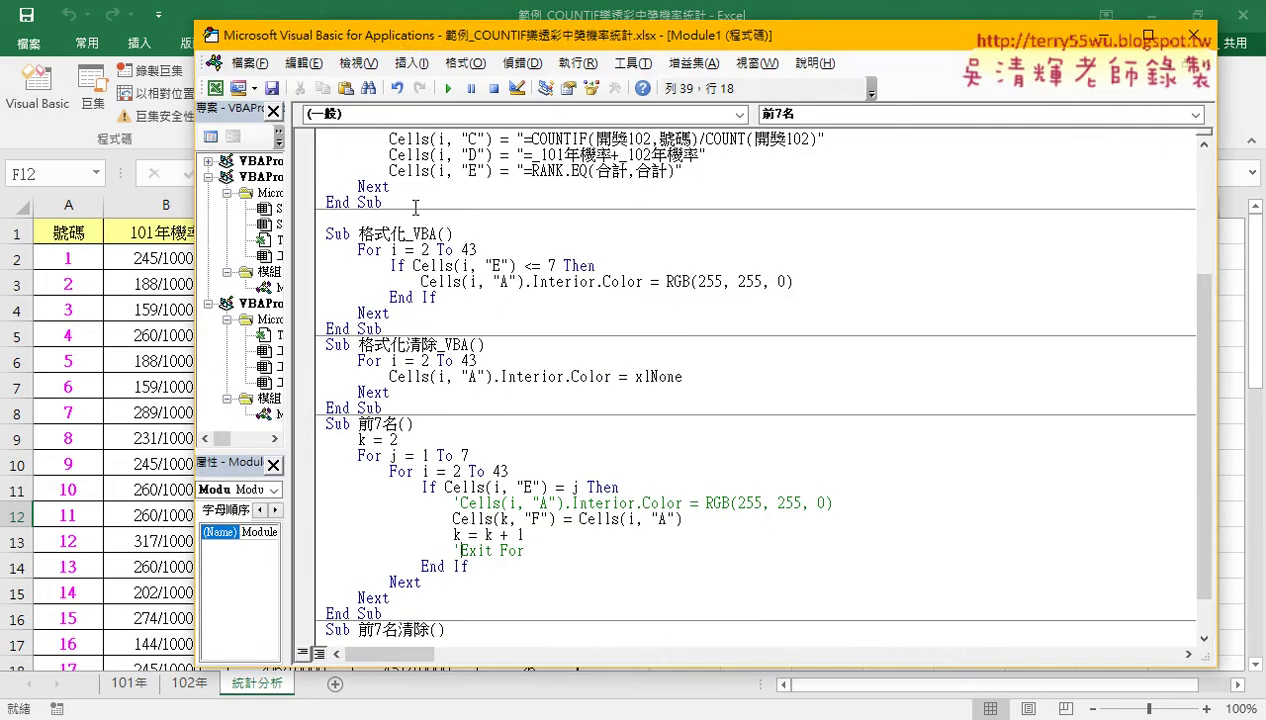
{"action": "scroll", "coordinate": [415, 207], "scroll_direction": "down", "scroll_amount": 1}
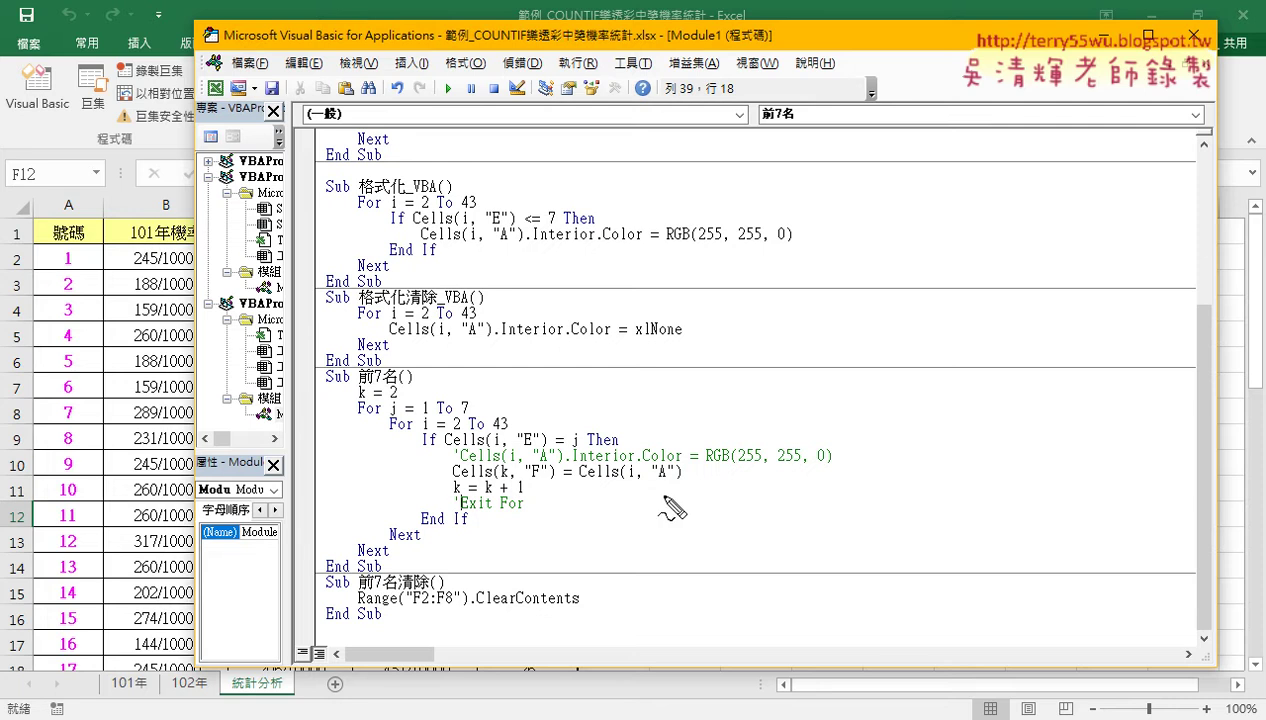
{"action": "mouse_move", "coordinate": [471, 419]}
{"action": "left_mouse_down"}
{"action": "mouse_move", "coordinate": [343, 413]}
{"action": "mouse_move", "coordinate": [463, 430]}
{"action": "left_mouse_up"}
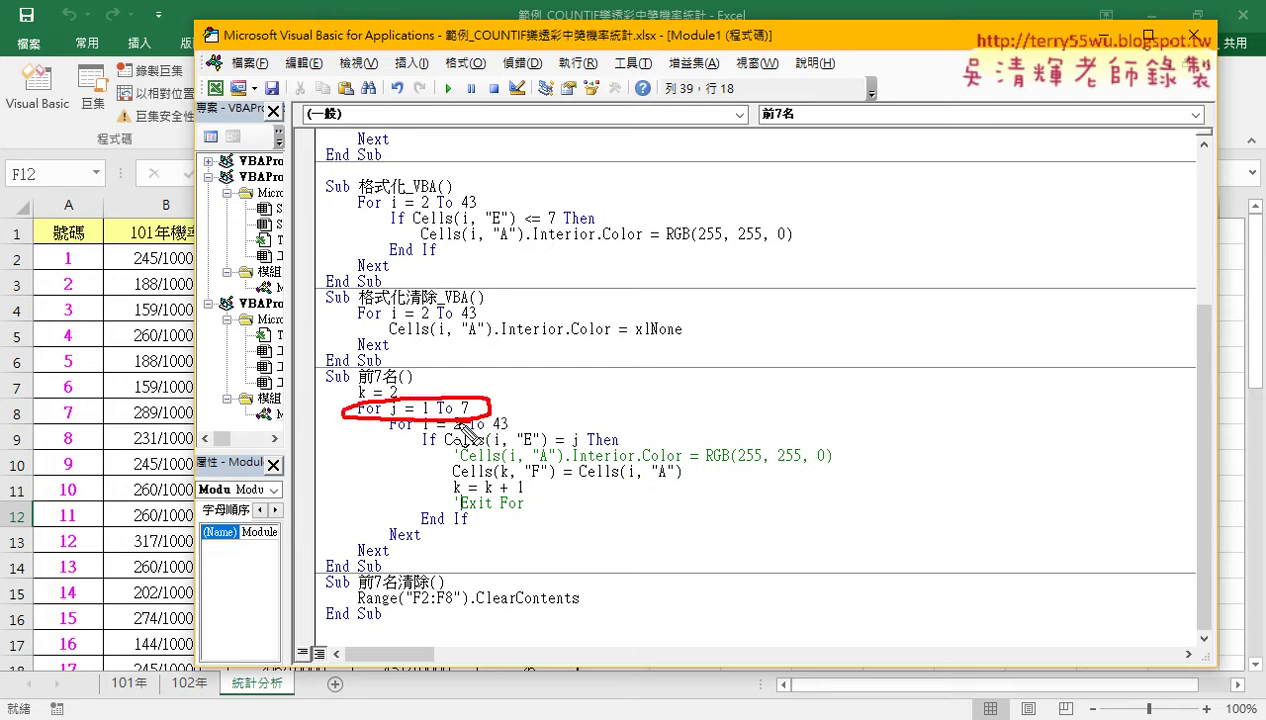
{"action": "left_click_drag", "start_coordinate": [396, 543], "coordinate": [381, 560]}
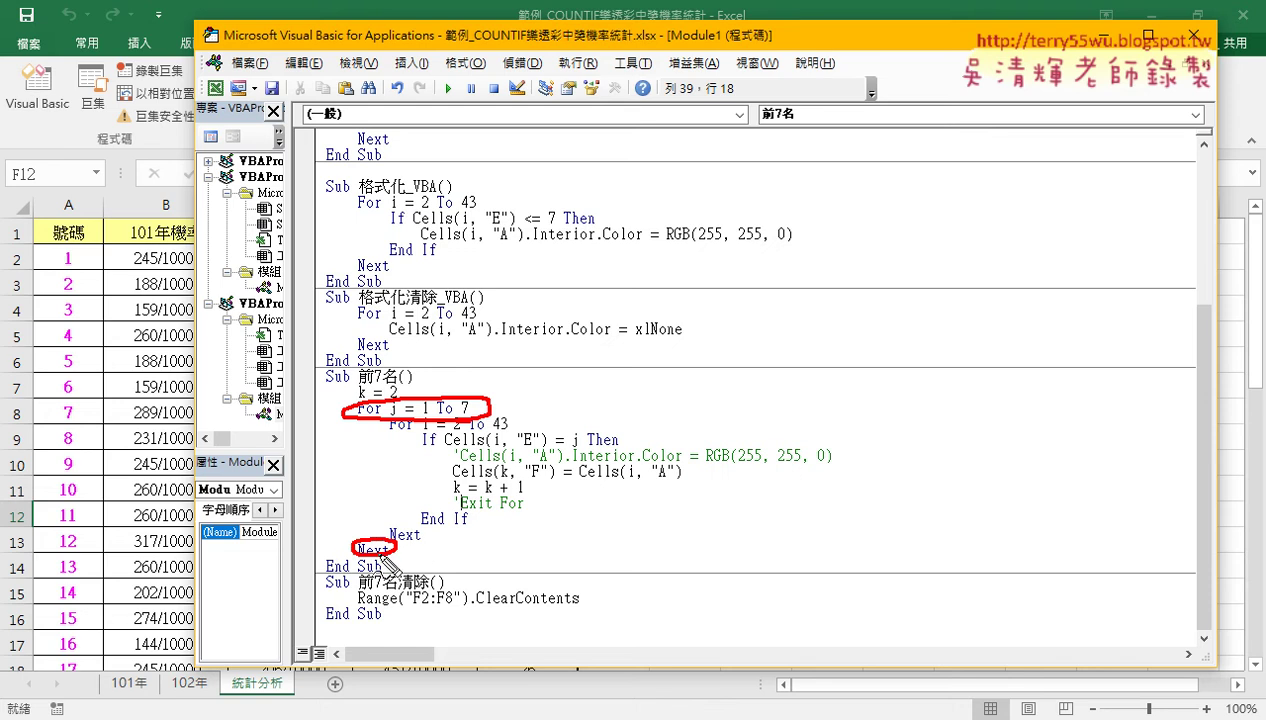
{"action": "left_click_drag", "start_coordinate": [556, 450], "coordinate": [582, 448]}
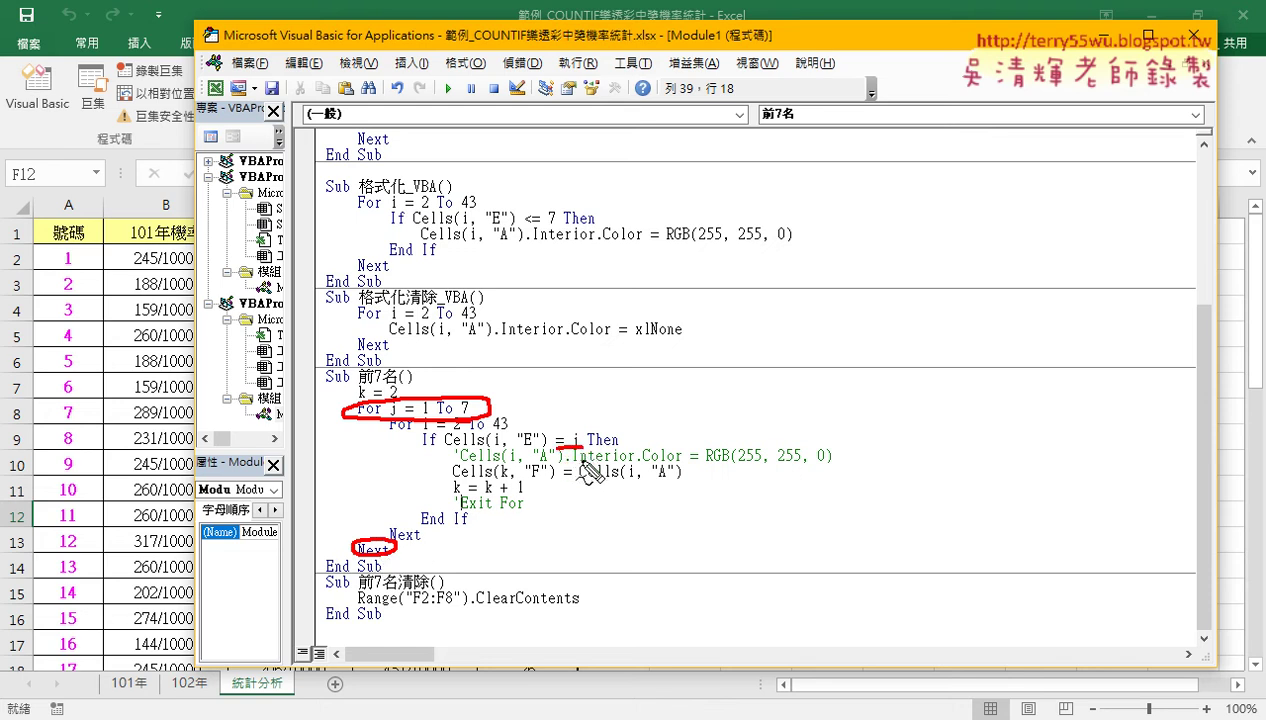
{"action": "left_click_drag", "start_coordinate": [460, 512], "coordinate": [525, 514]}
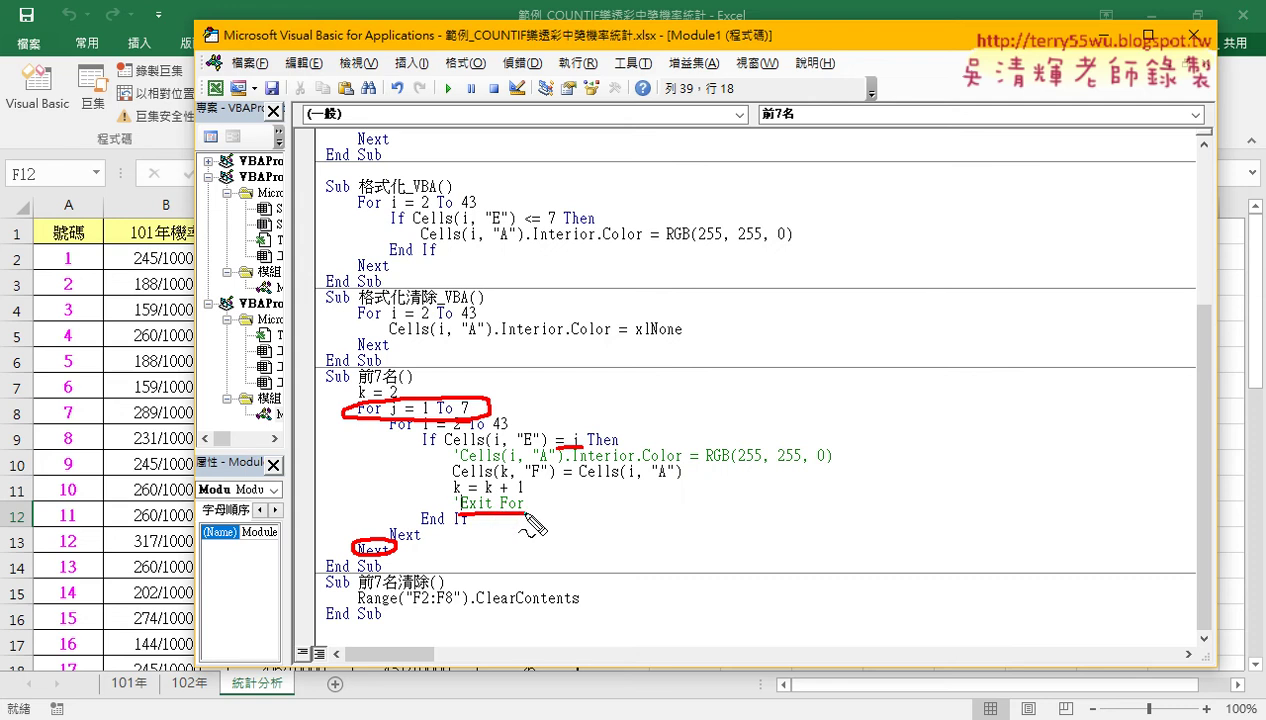